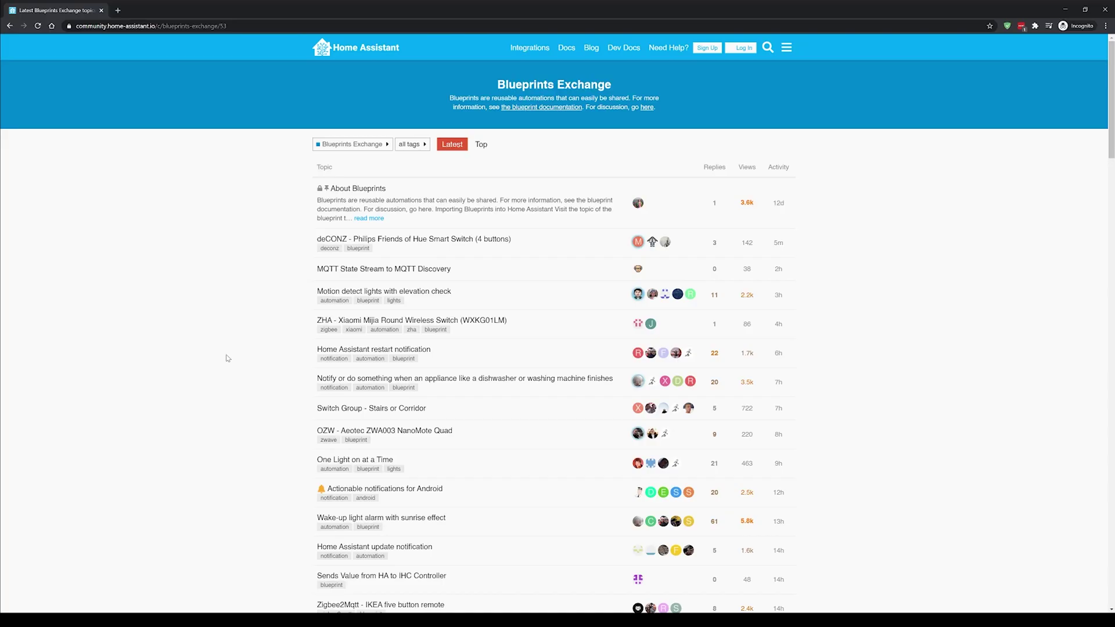
Step: Scroll down the Blueprints Exchange topic list to review the latest shared blueprints
scroll(227, 359, down, 5)
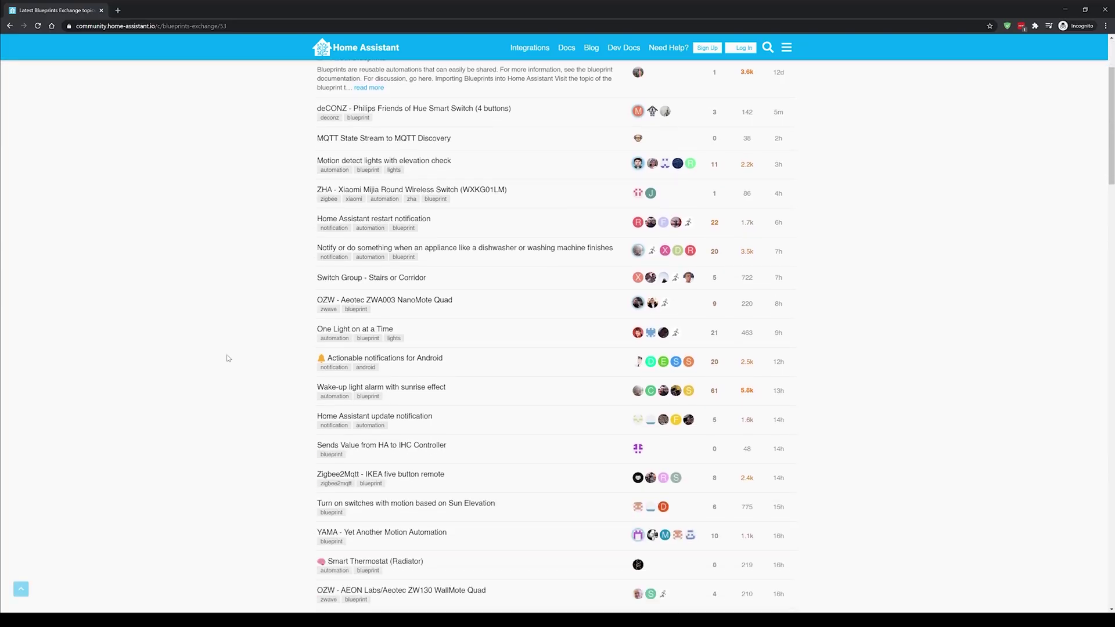
scroll(227, 358, down, 20)
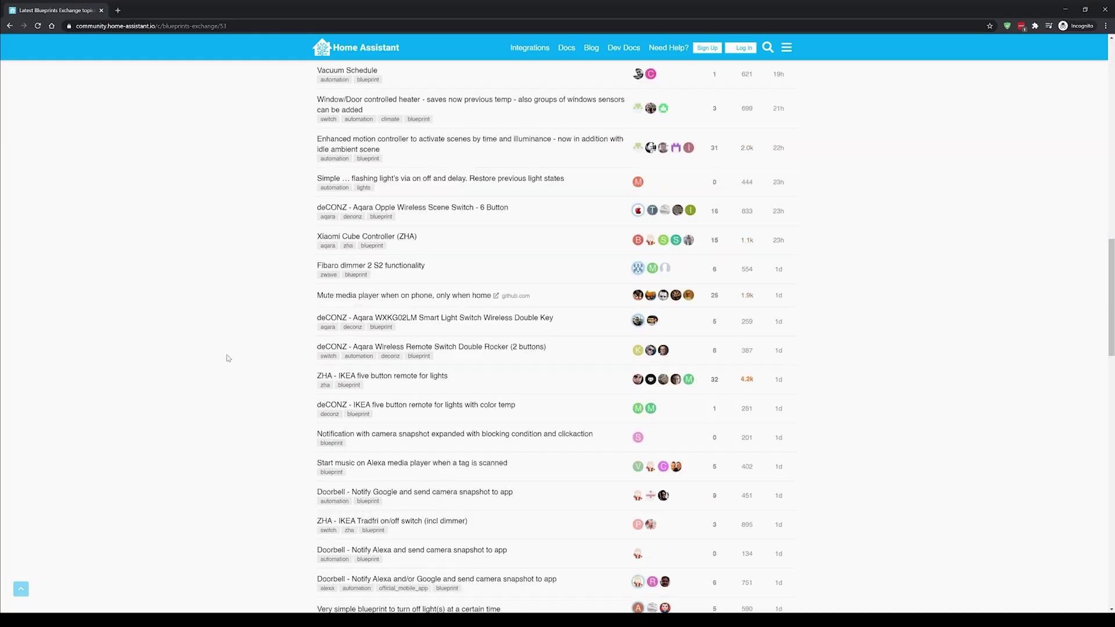
scroll(227, 359, down, 20)
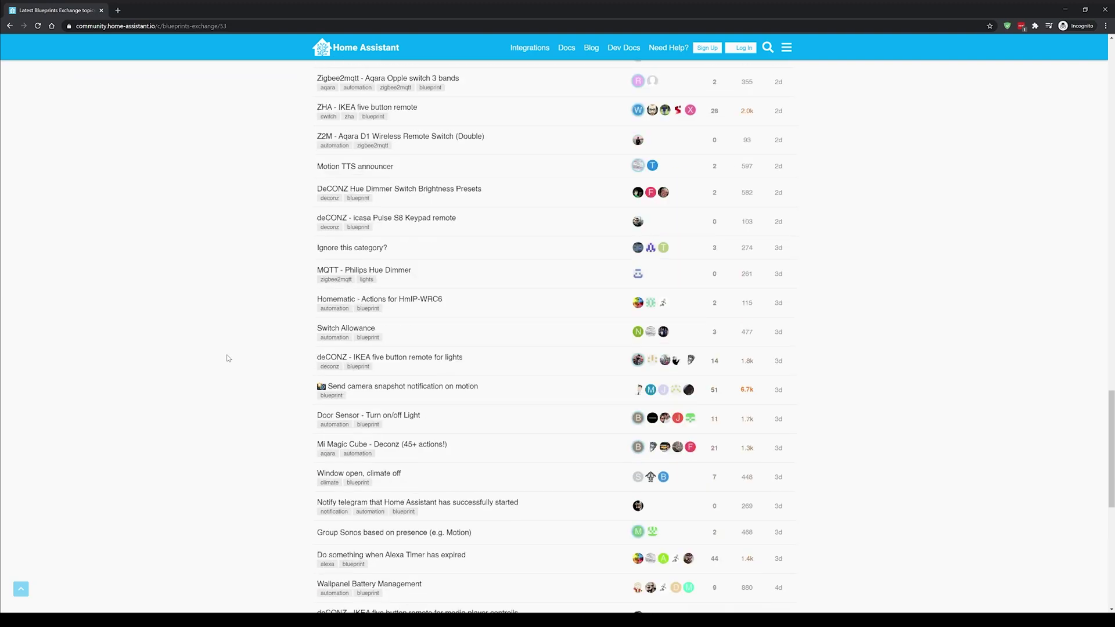
scroll(228, 359, down, 10)
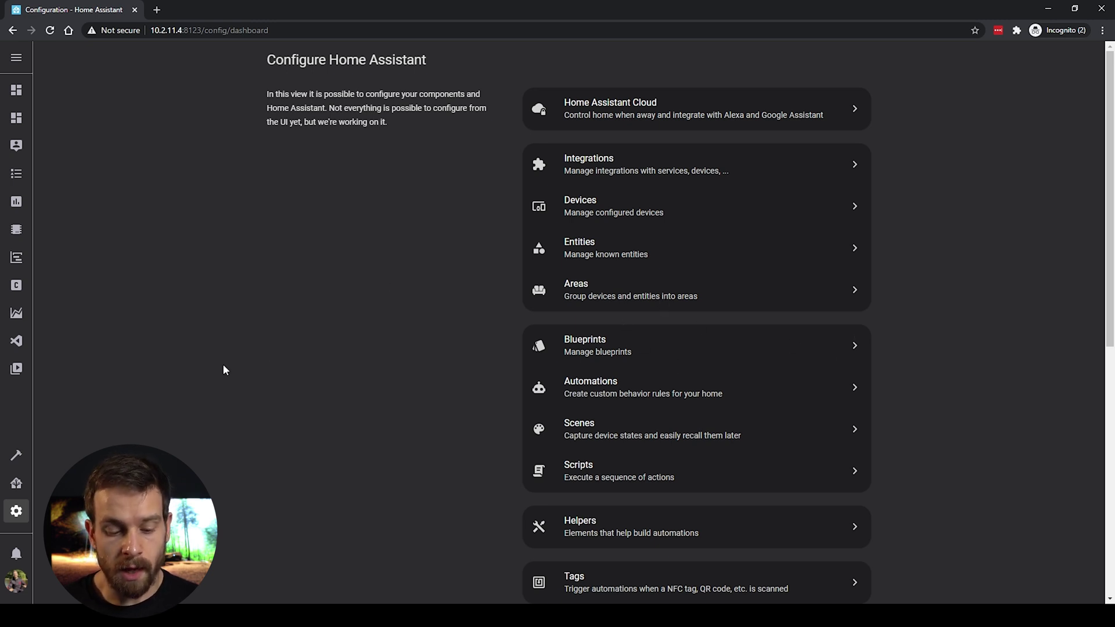
scroll(222, 370, down, 1)
click(16, 483)
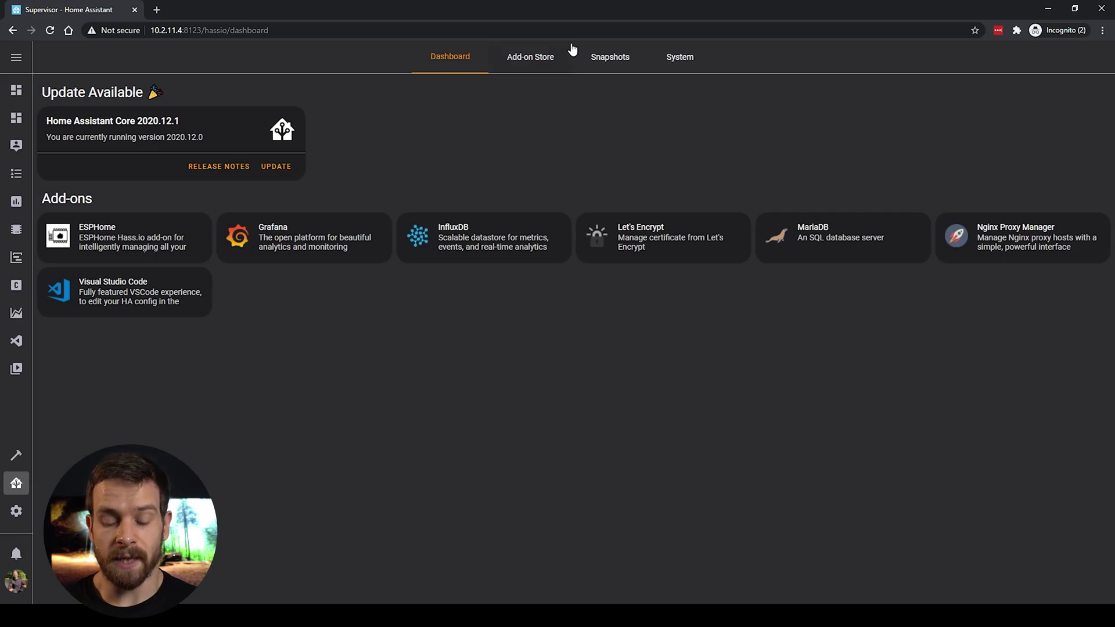
click(16, 511)
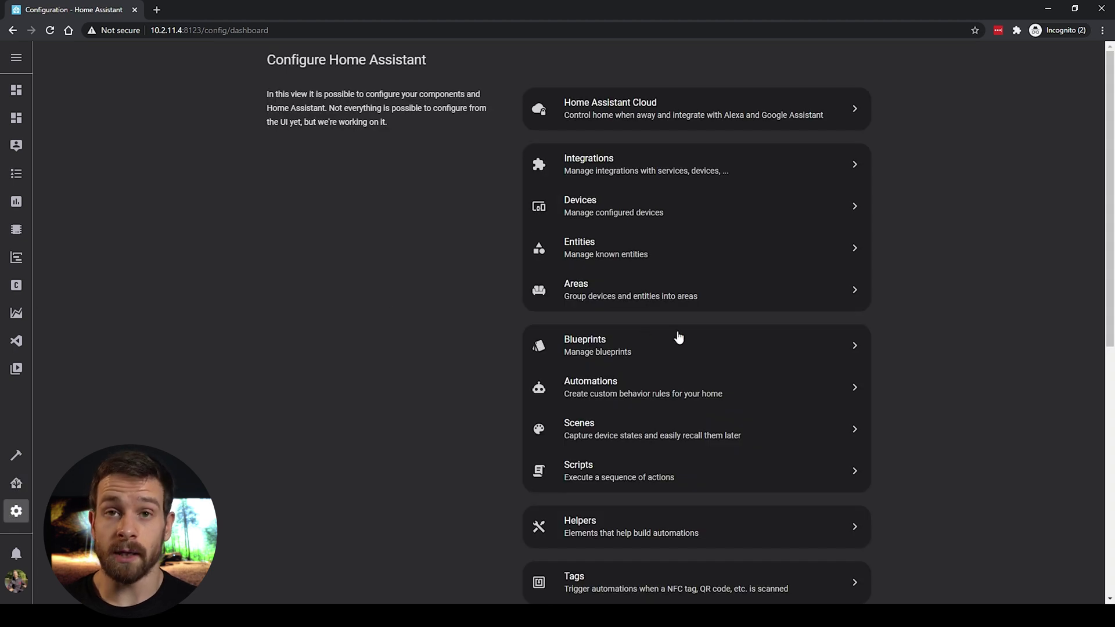
Step: Open the installed blueprints list and start a new automation from Motion-activated Light
click(833, 350)
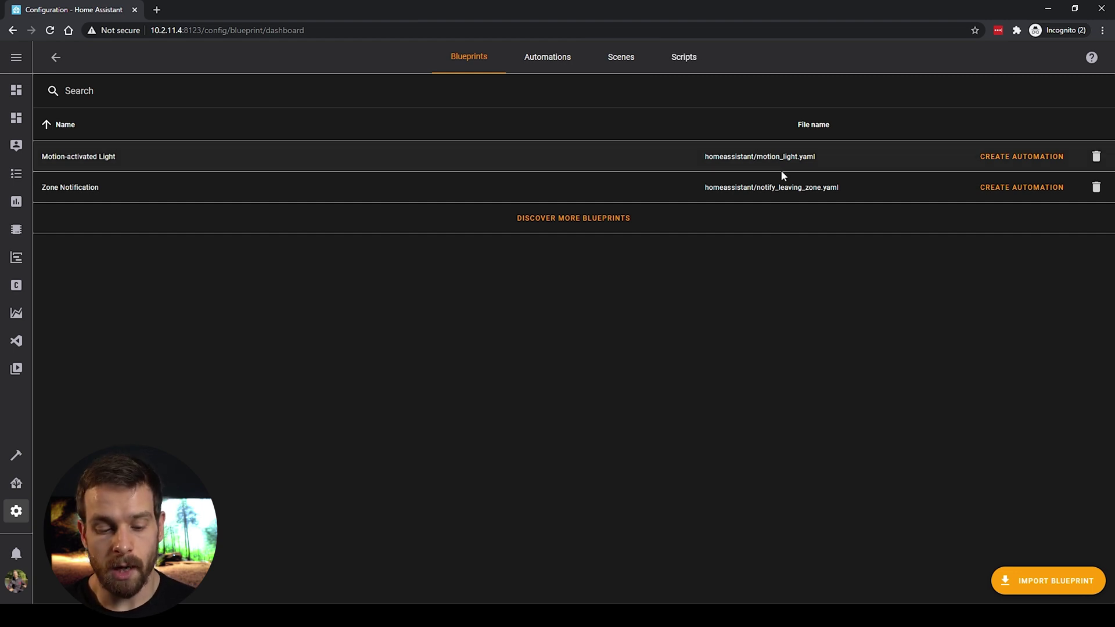
click(1043, 167)
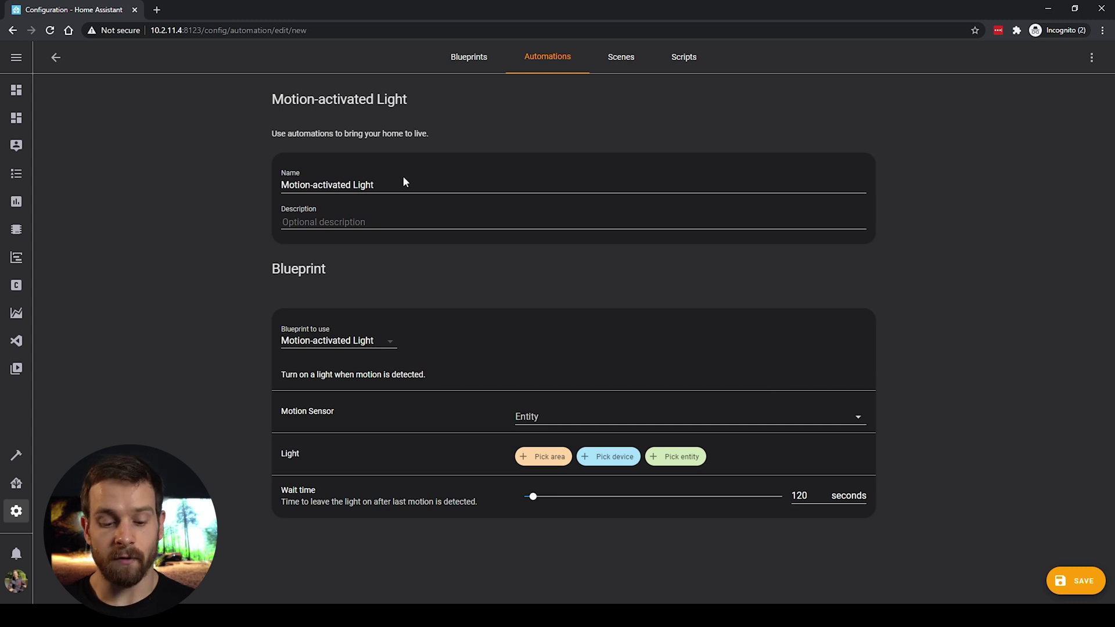
Step: Rename the new automation to 'Blueprint test', leaving the description empty
drag(410, 183, 256, 175)
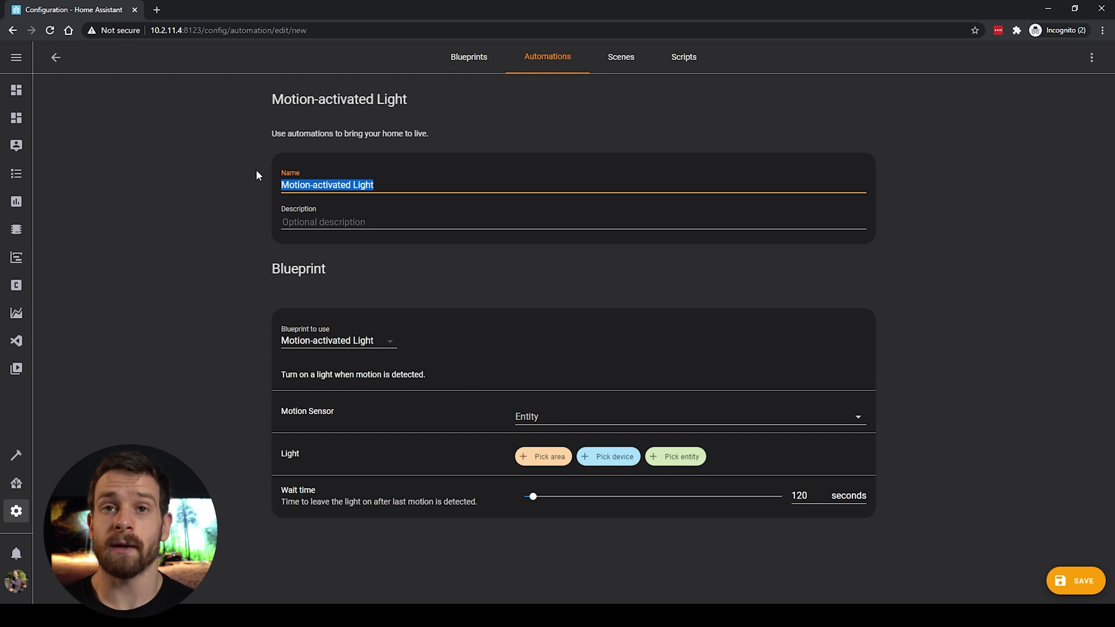
text(\)
key(BackSpace)
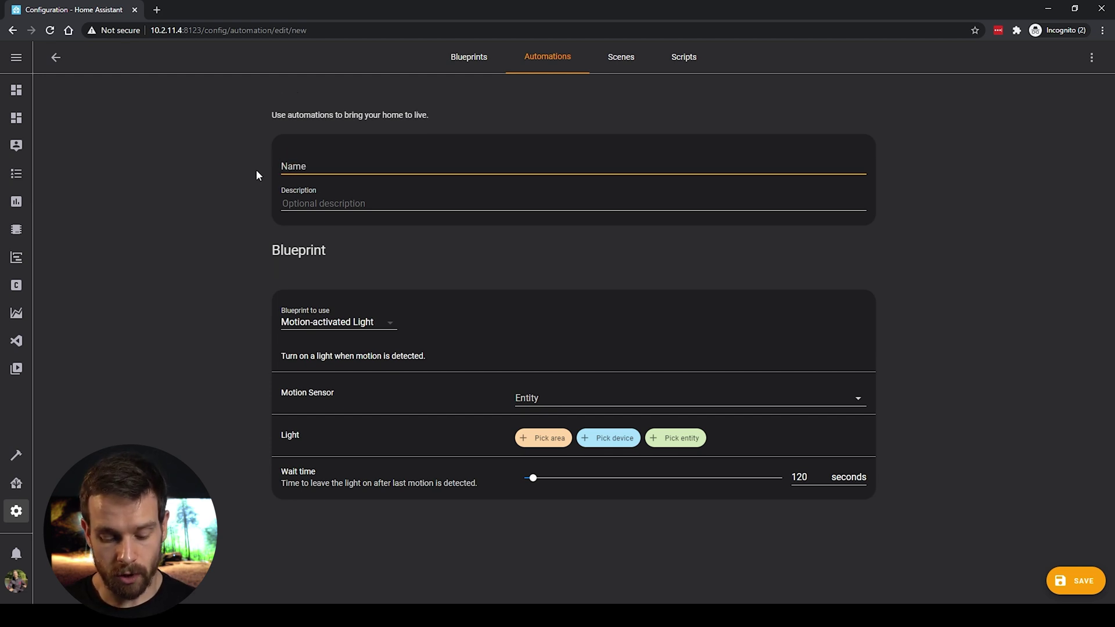
text(Blueprint test)
click(350, 241)
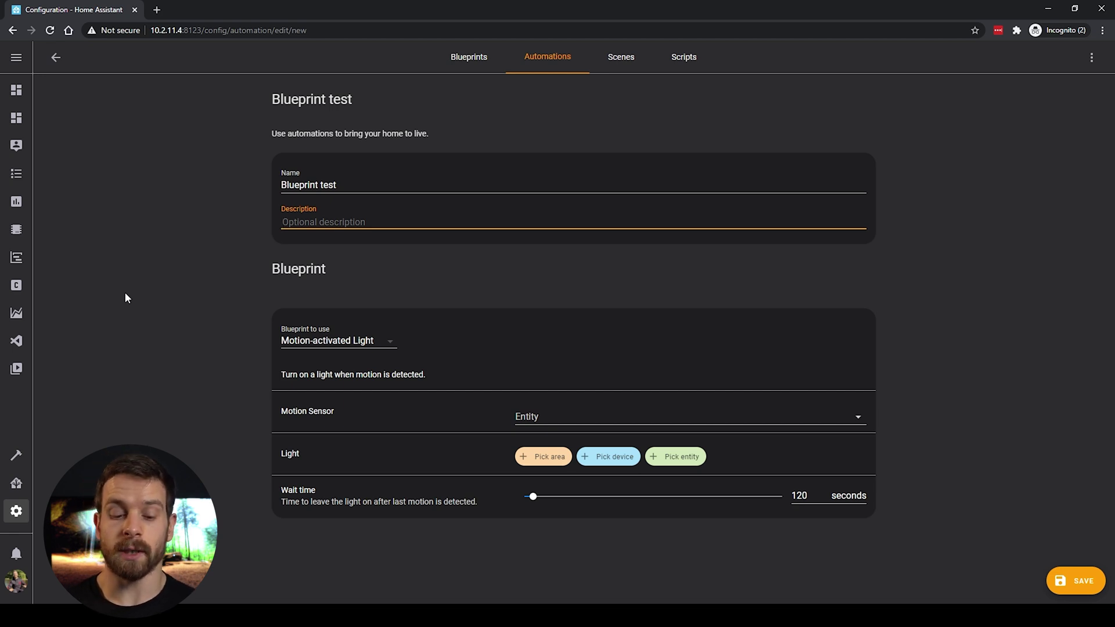
click(213, 410)
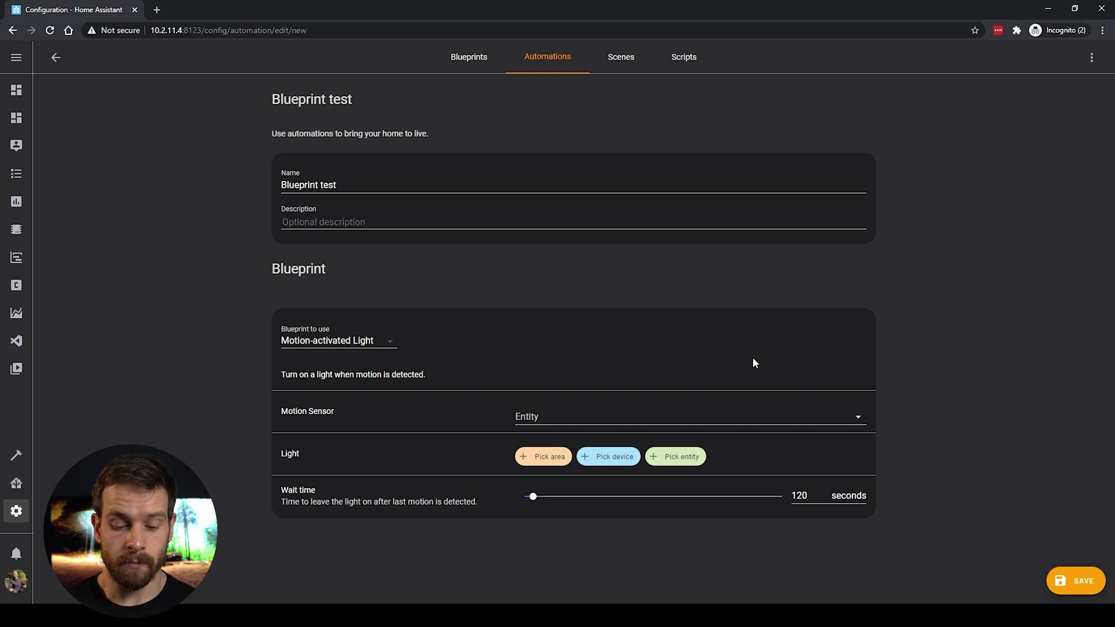
Step: Set the Motion Sensor input to Kitchen Motion instead of Hall Motion, then start picking a Light area
click(860, 418)
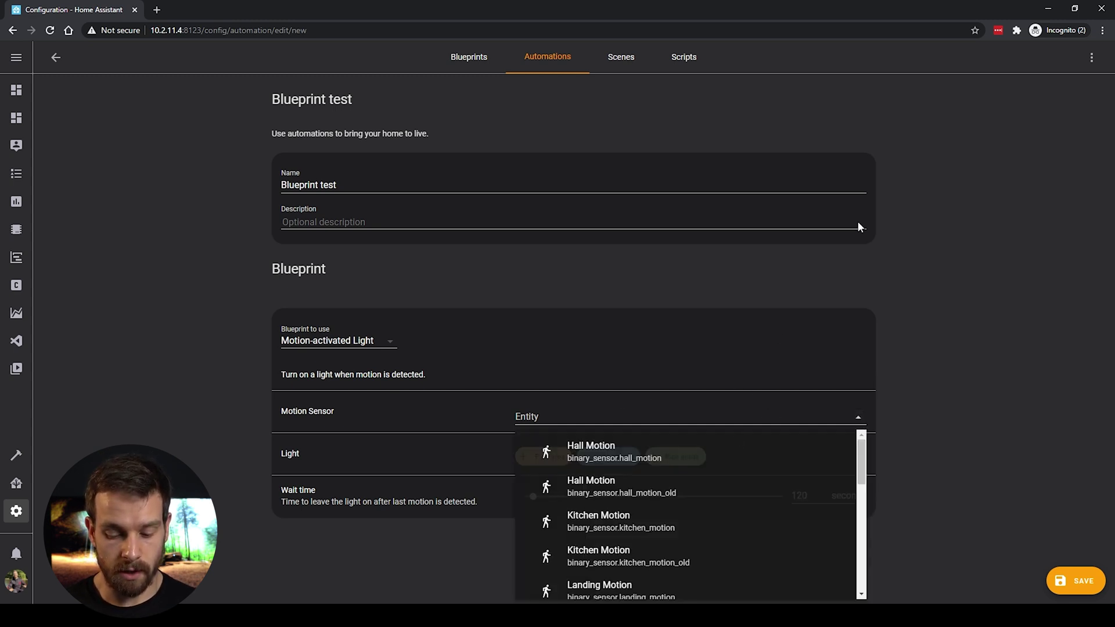
scroll(813, 515, down, 2)
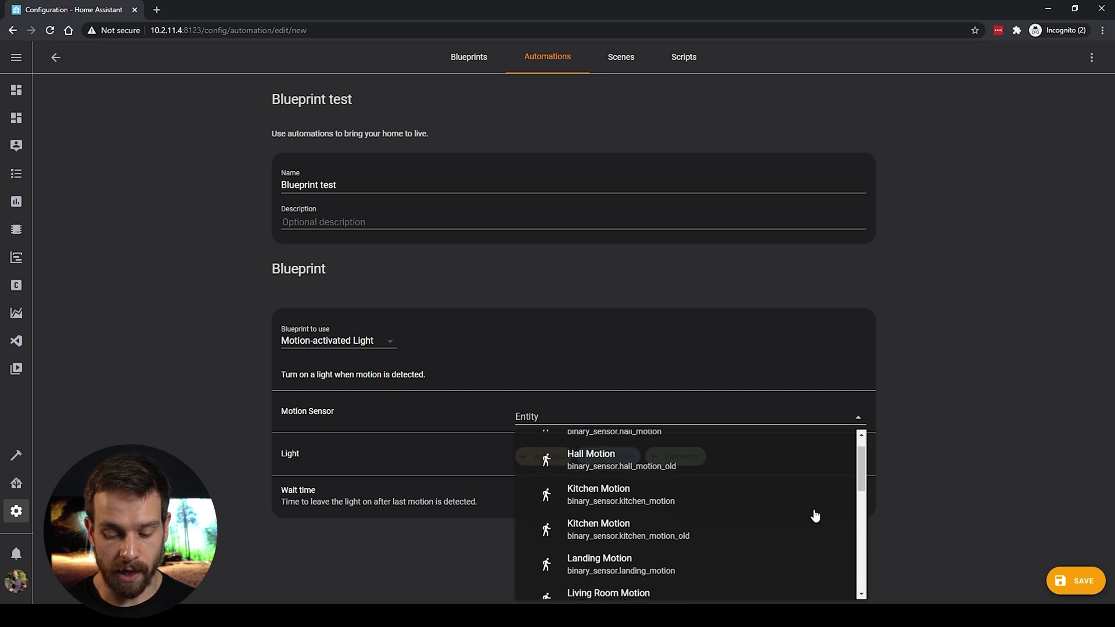
scroll(815, 515, down, 6)
scroll(815, 515, up, 7)
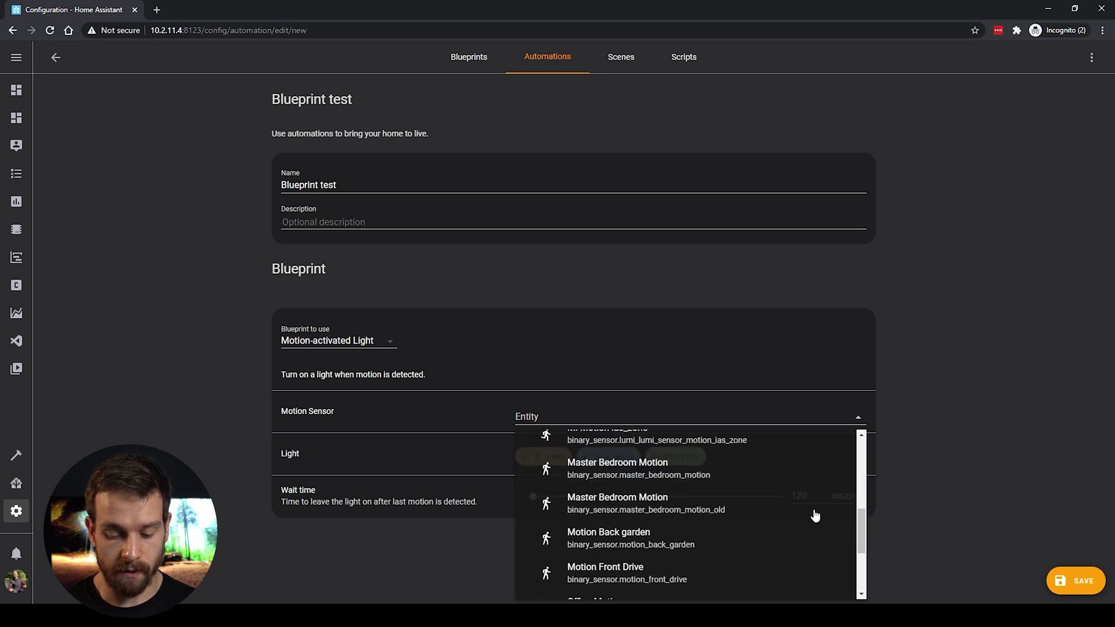
scroll(644, 531, down, 6)
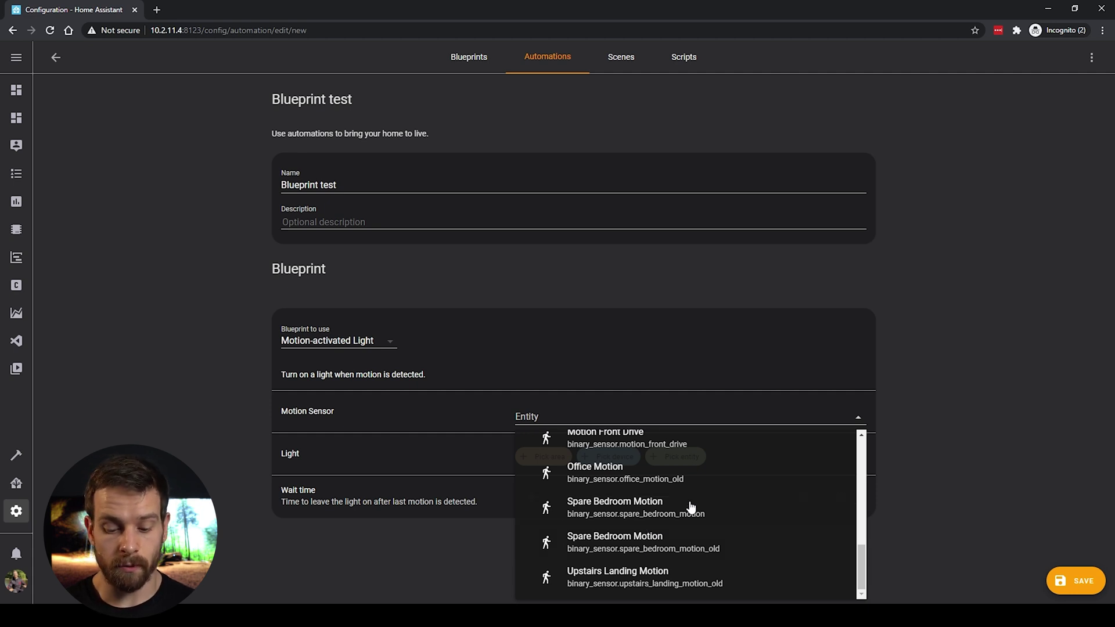
scroll(691, 508, up, 10)
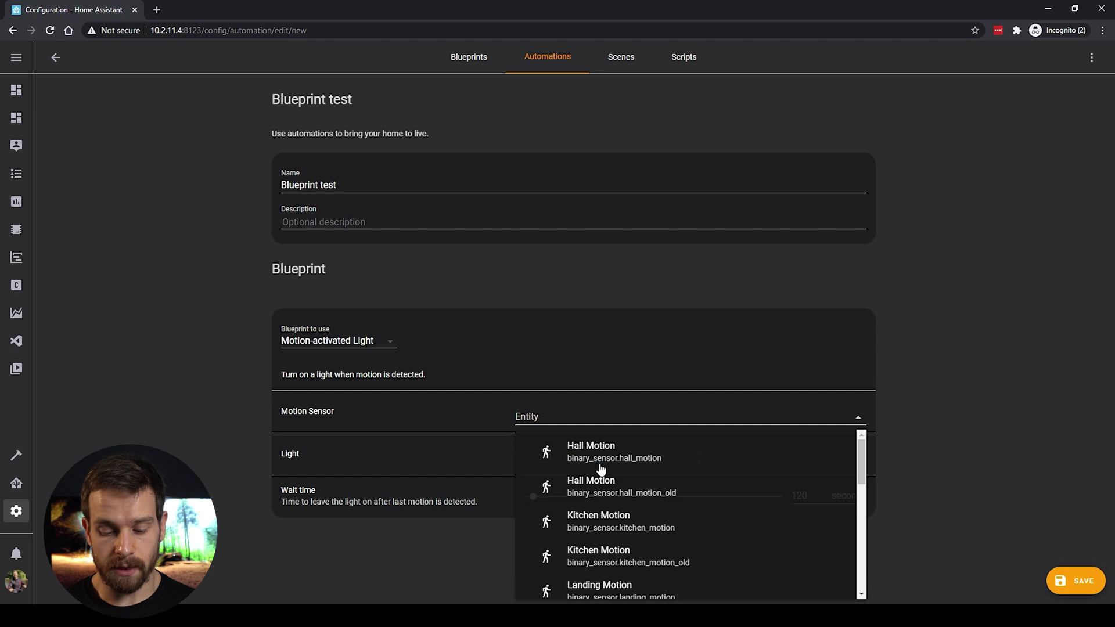
click(631, 451)
click(381, 341)
click(426, 339)
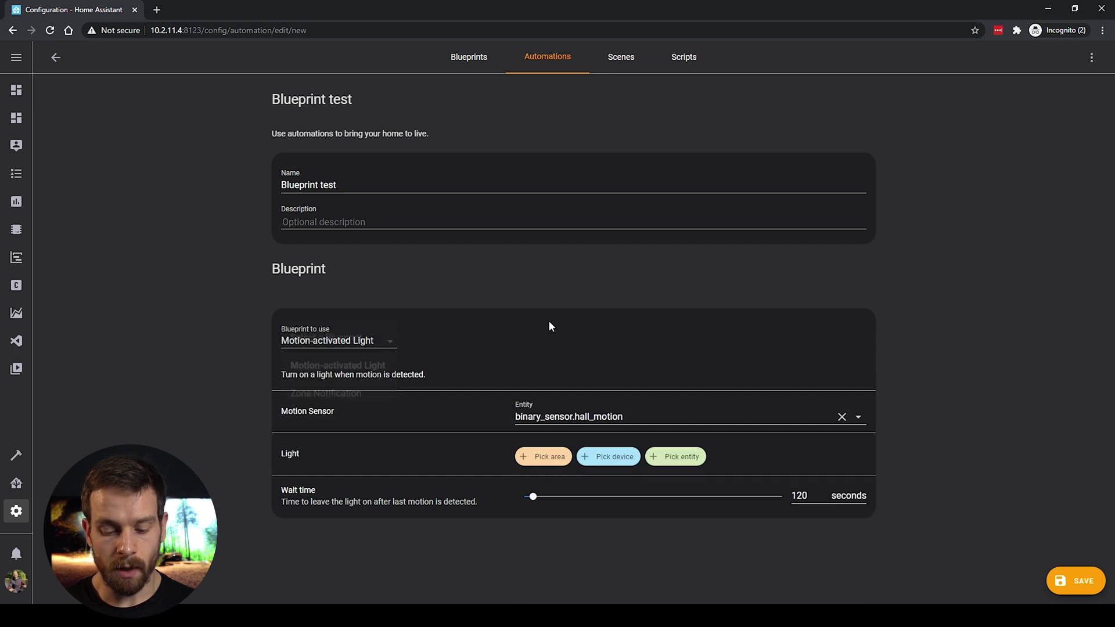
click(865, 423)
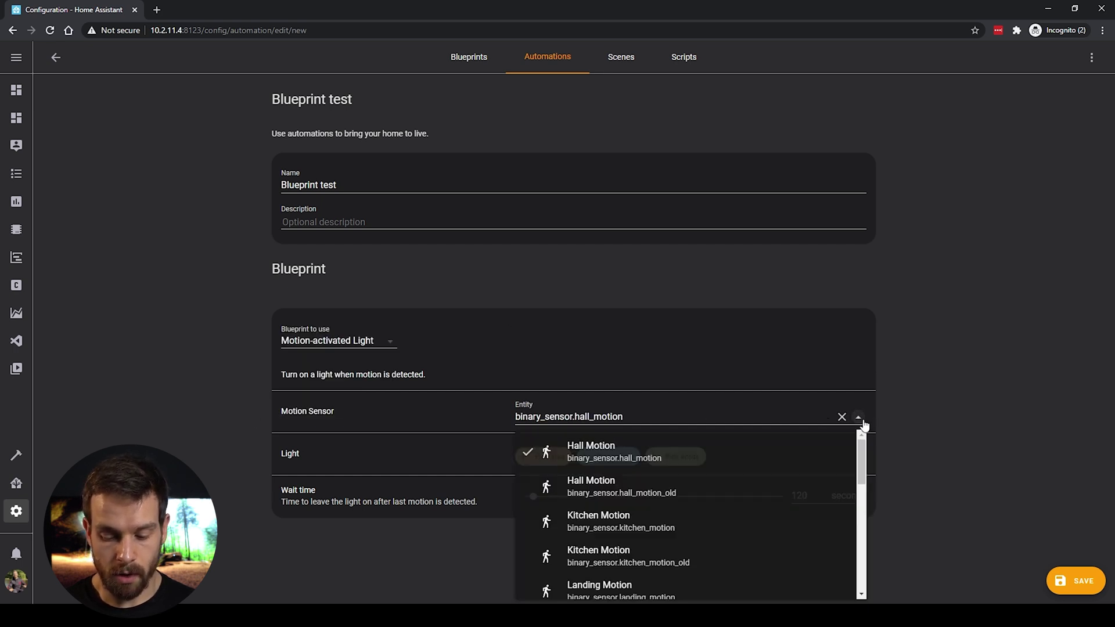
click(636, 530)
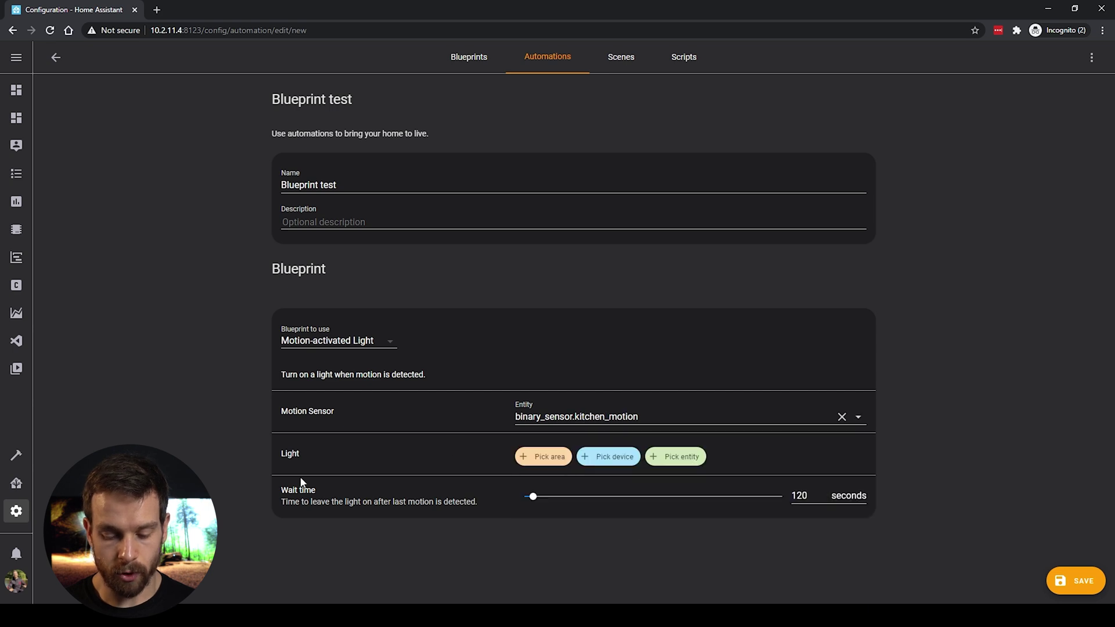
click(558, 459)
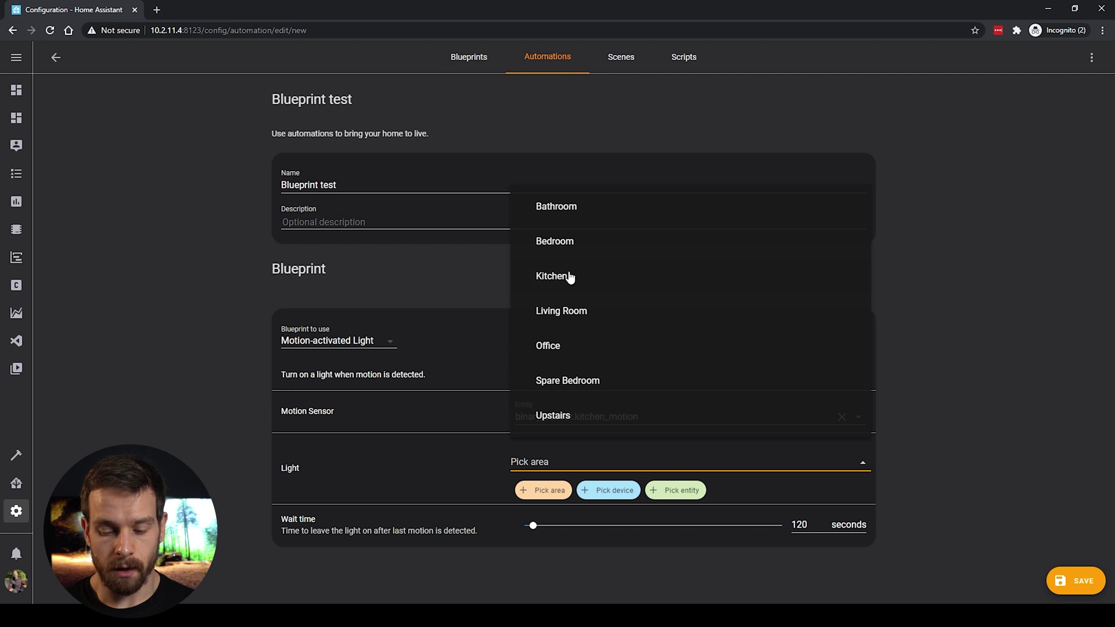
Step: After browsing the available devices, target the Light input at the Kitchen area
click(624, 561)
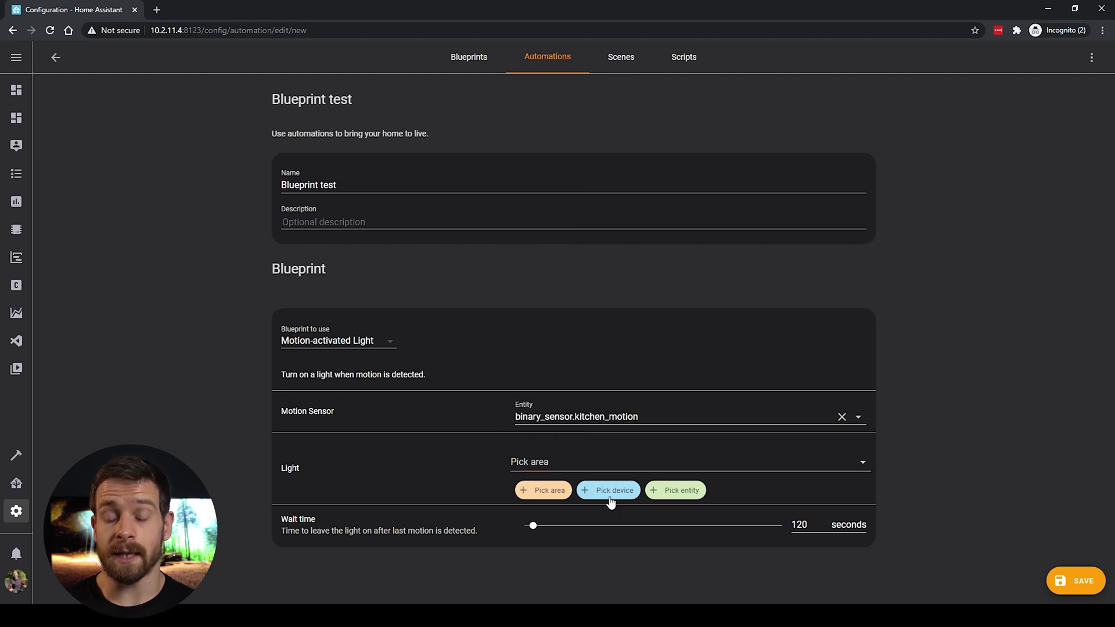
click(629, 490)
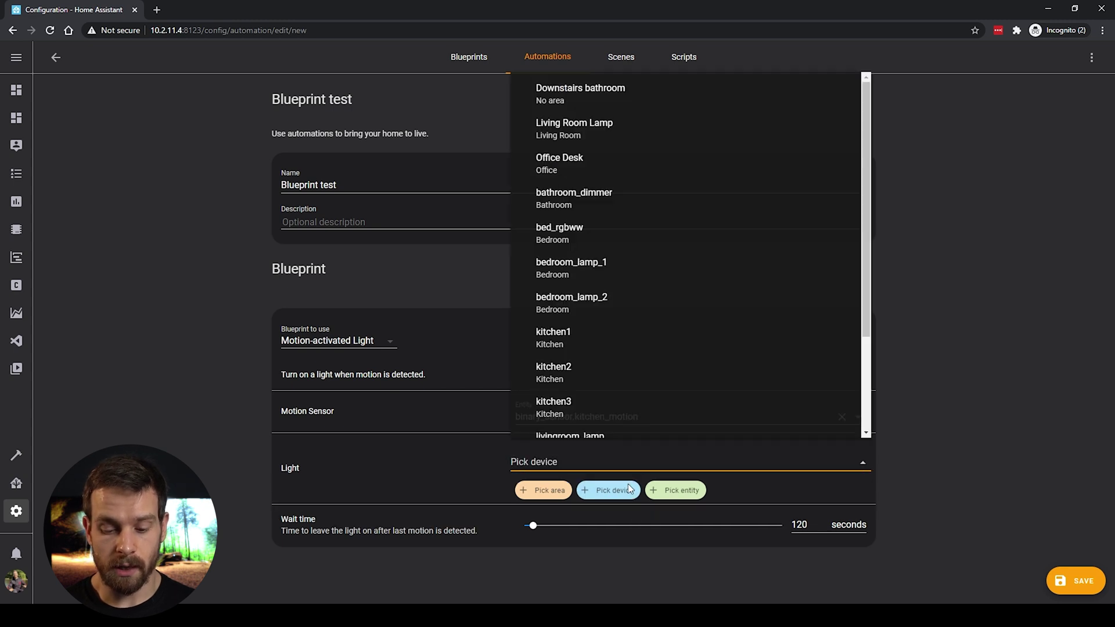
scroll(606, 214, down, 3)
scroll(608, 215, up, 3)
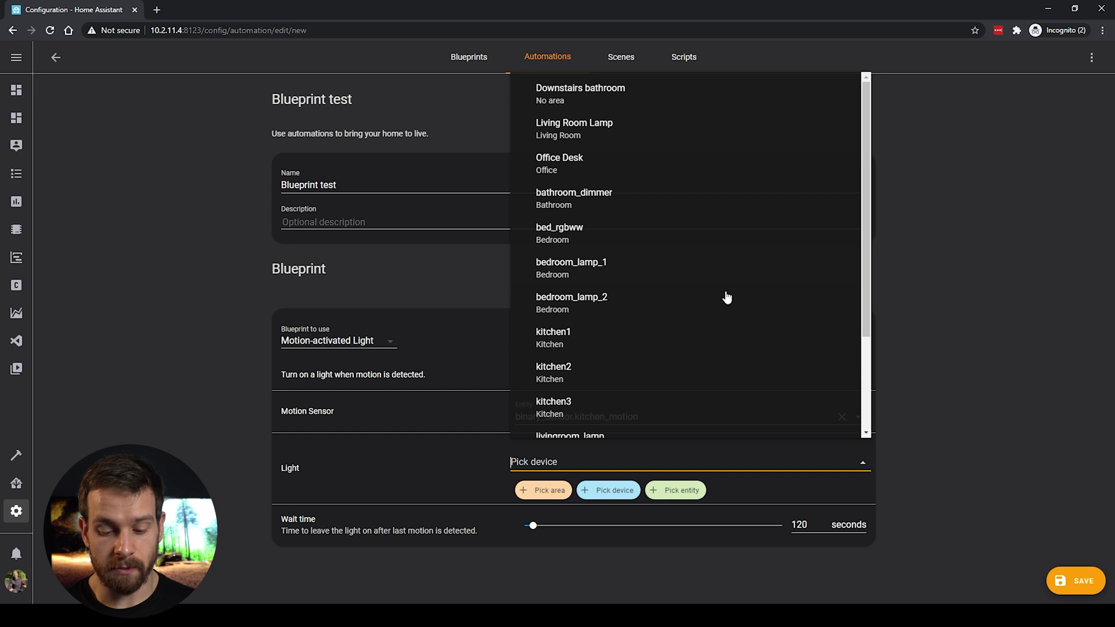
scroll(665, 229, down, 3)
scroll(665, 229, up, 3)
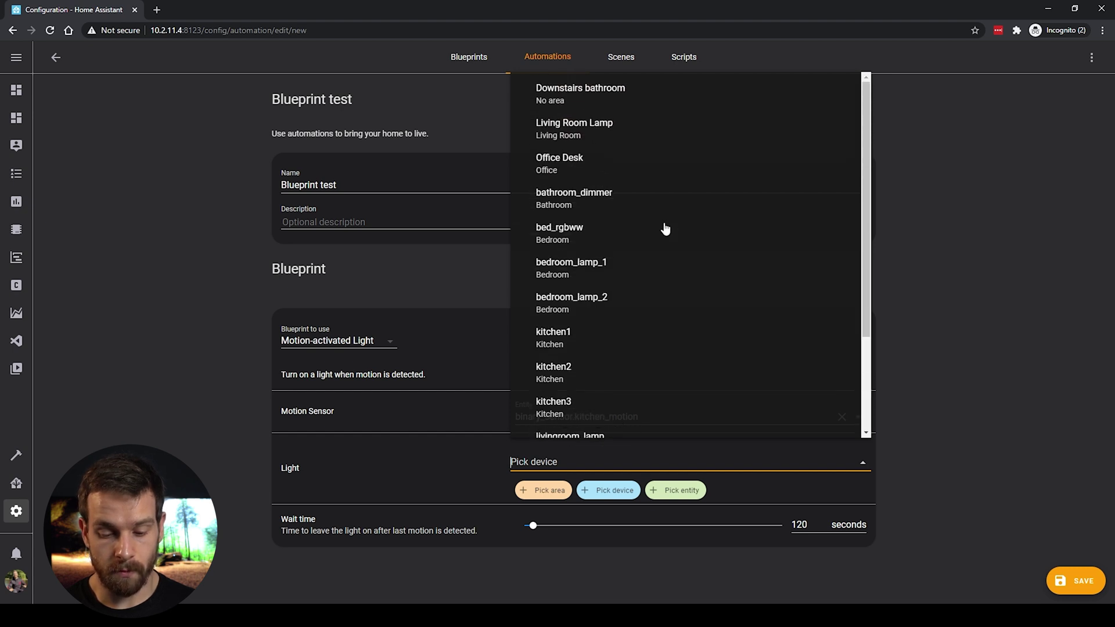
scroll(665, 229, down, 3)
scroll(622, 238, up, 3)
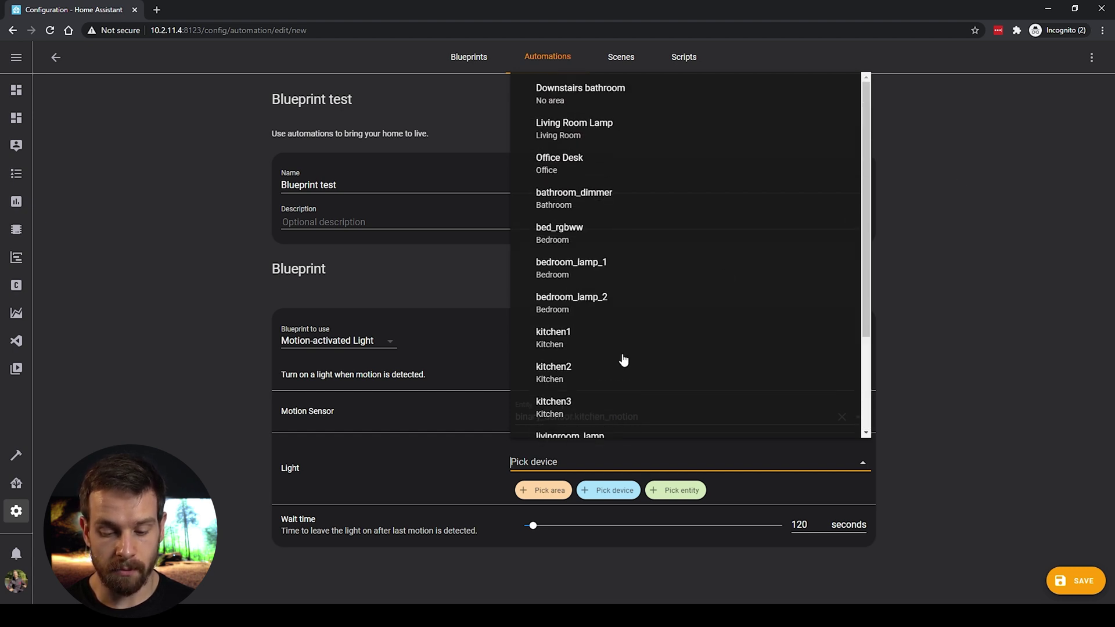
click(890, 287)
click(547, 488)
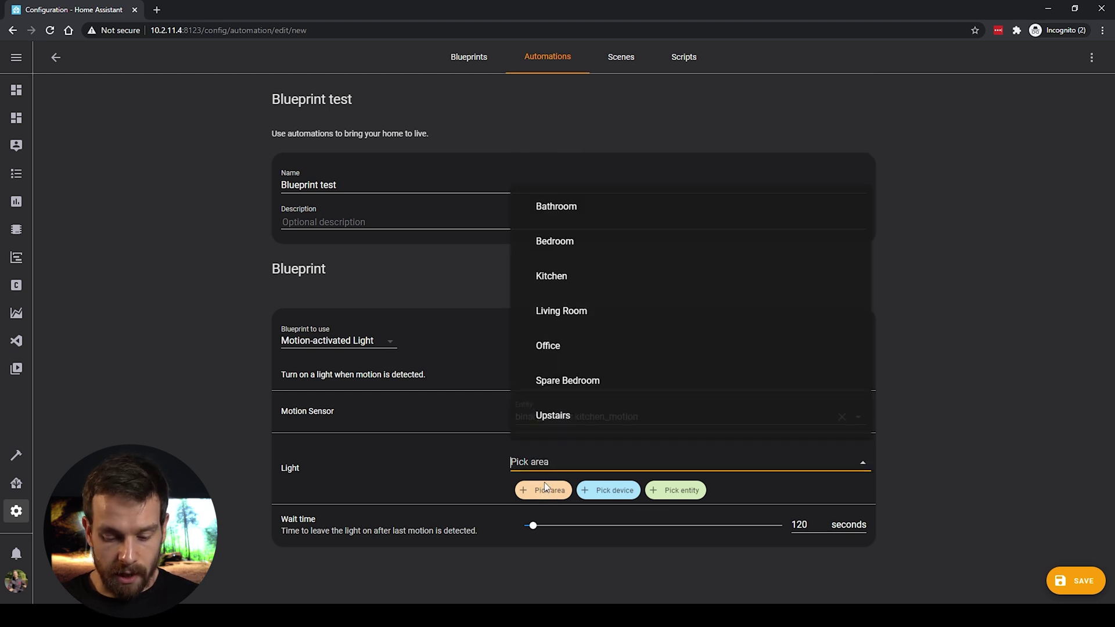
click(567, 276)
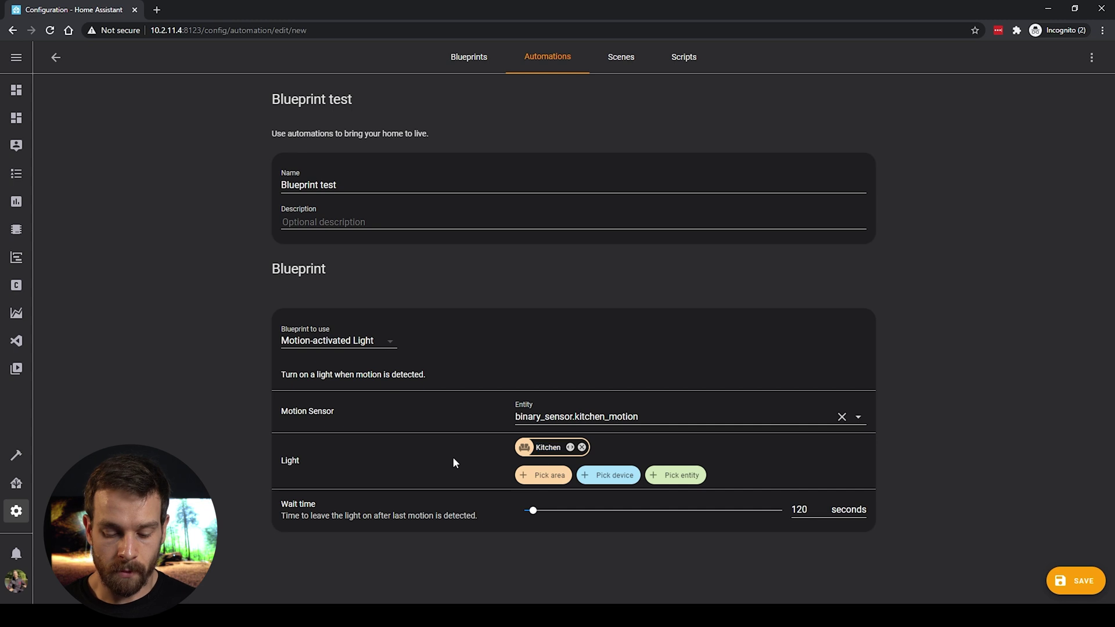
Step: Raise the wait time to about 429 seconds and save the Blueprint test automation
drag(533, 511, 558, 515)
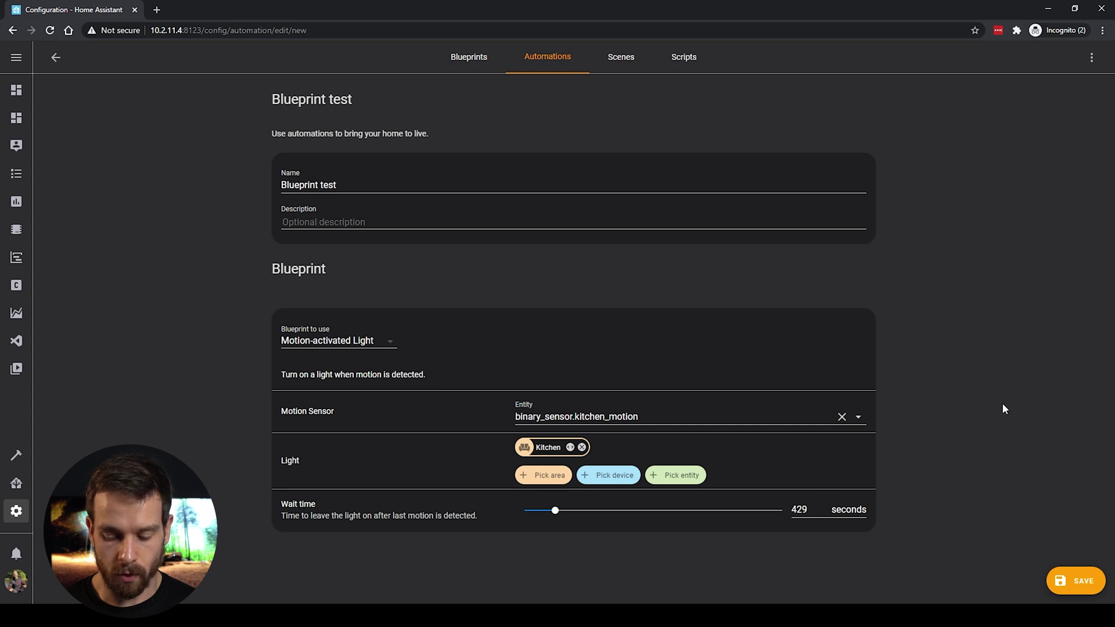
click(1075, 581)
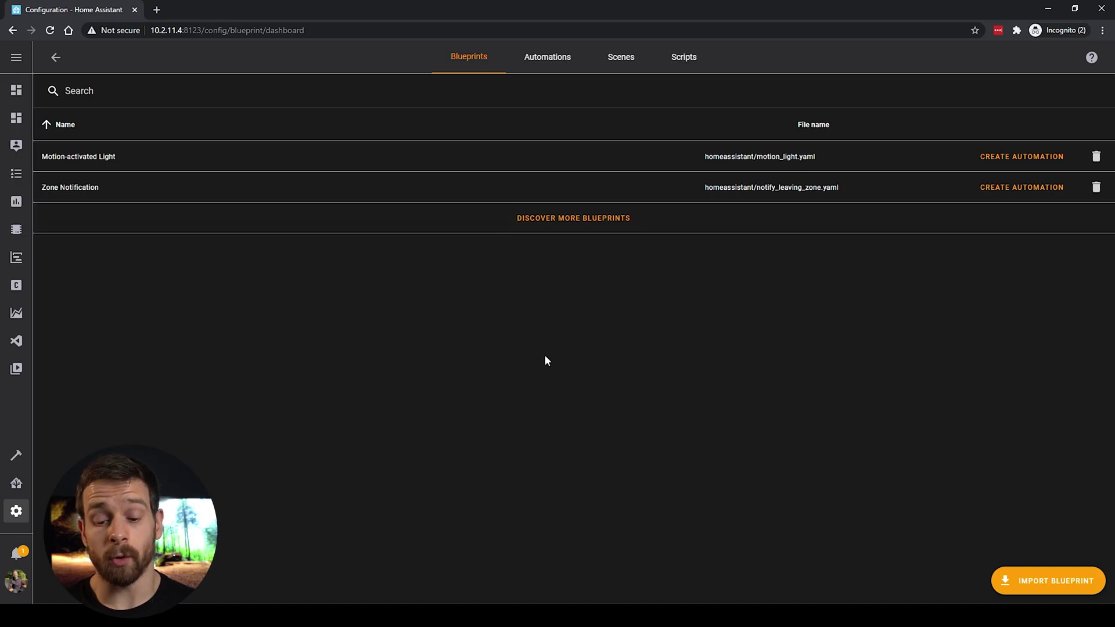
Step: Browse the community Blueprints Exchange and open the Actionable notifications for Android topic
click(606, 219)
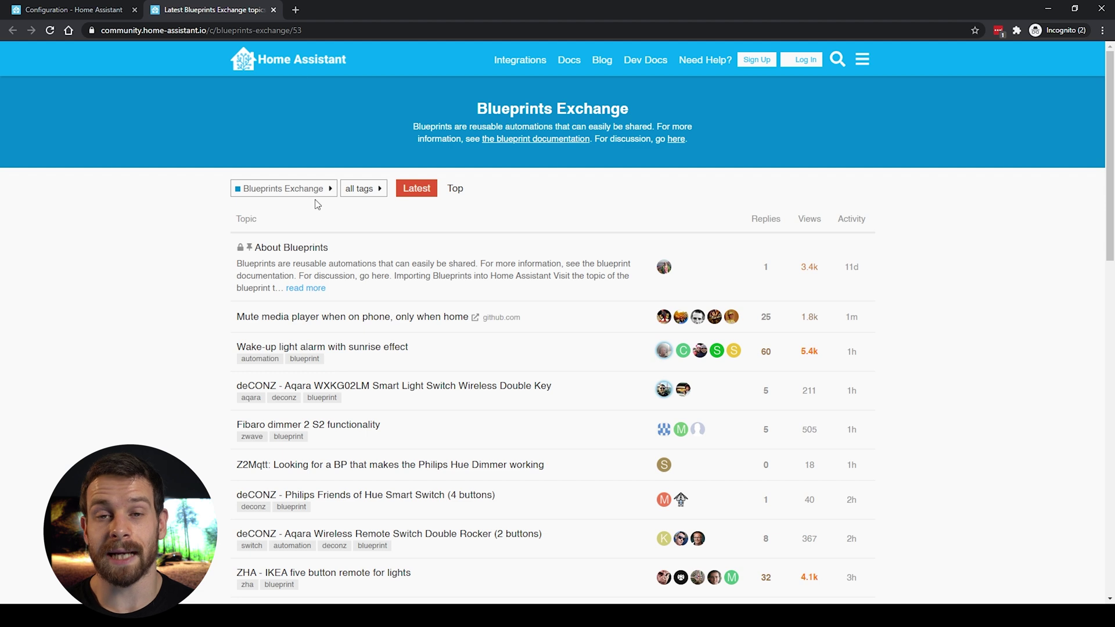
scroll(313, 434, down, 3)
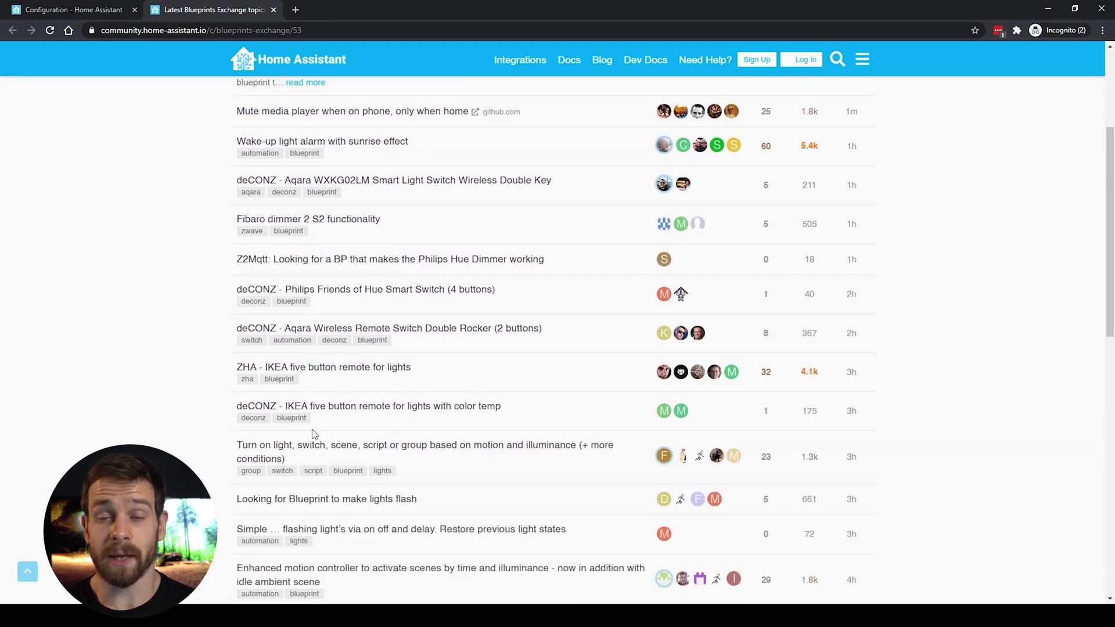
mouse_move(312, 435)
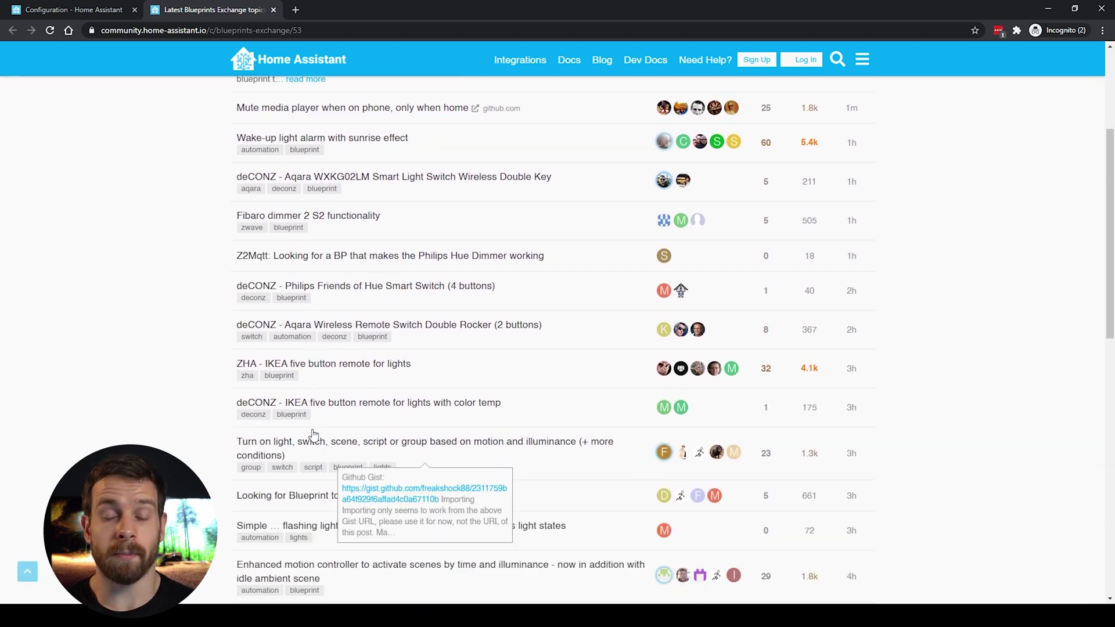
scroll(312, 434, down, 5)
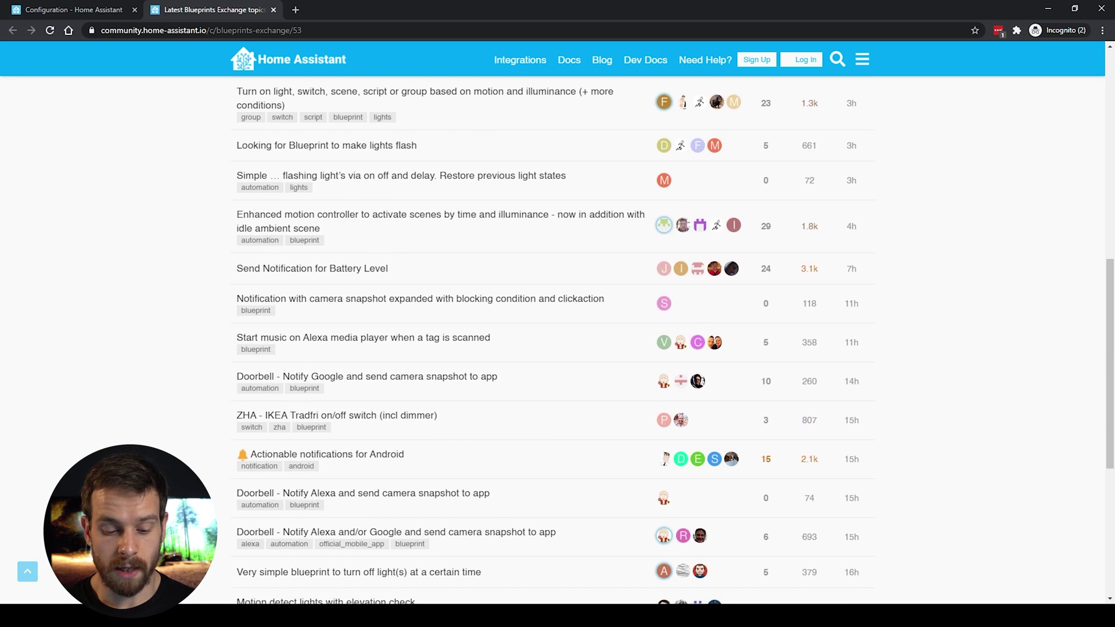
scroll(558, 337, down, 1)
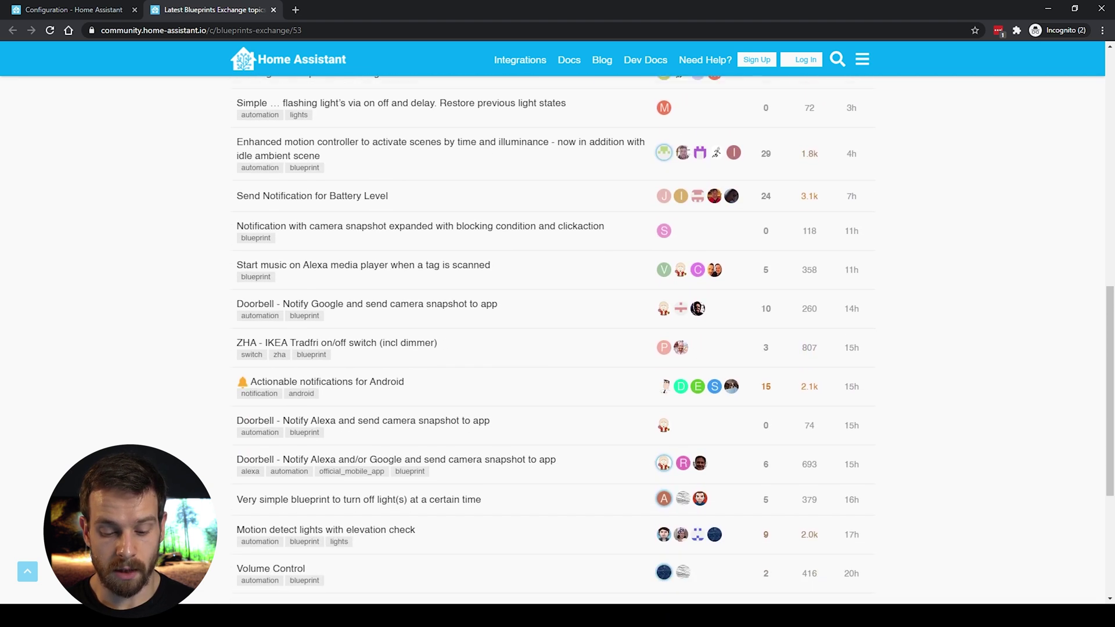
scroll(393, 326, down, 1)
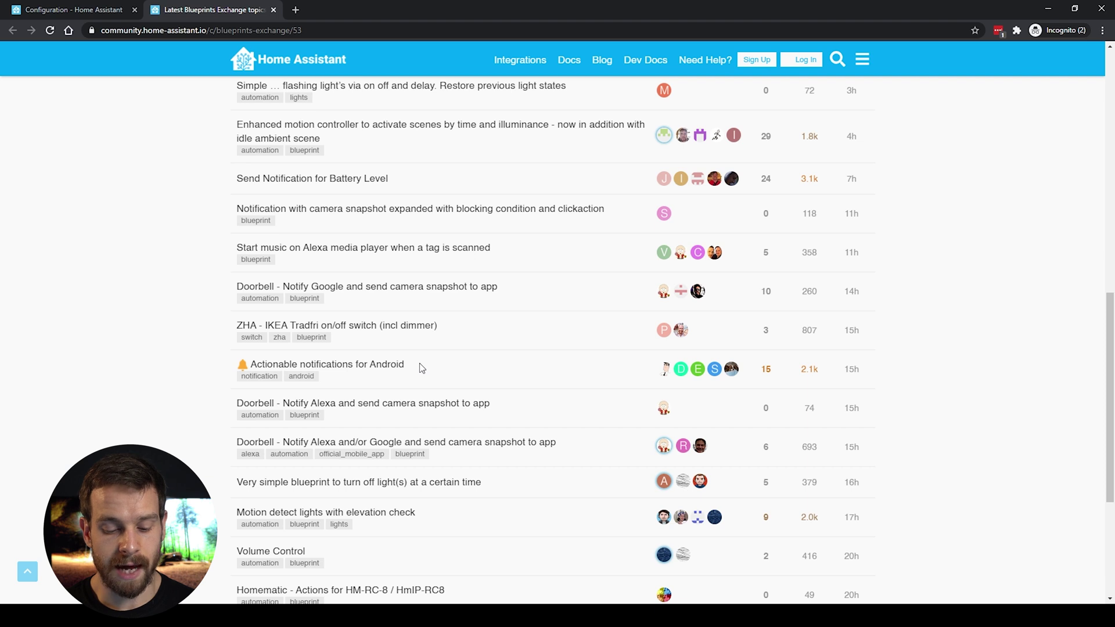
click(396, 365)
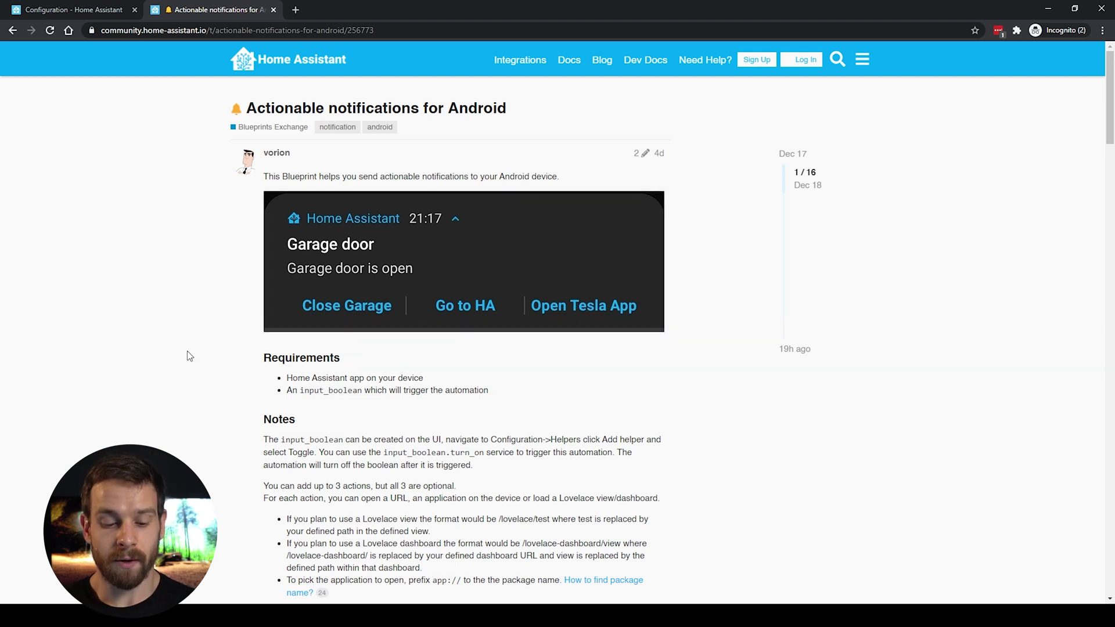
Step: Read through the Android notifications blueprint post and select its URL in the address bar
scroll(187, 356, down, 4)
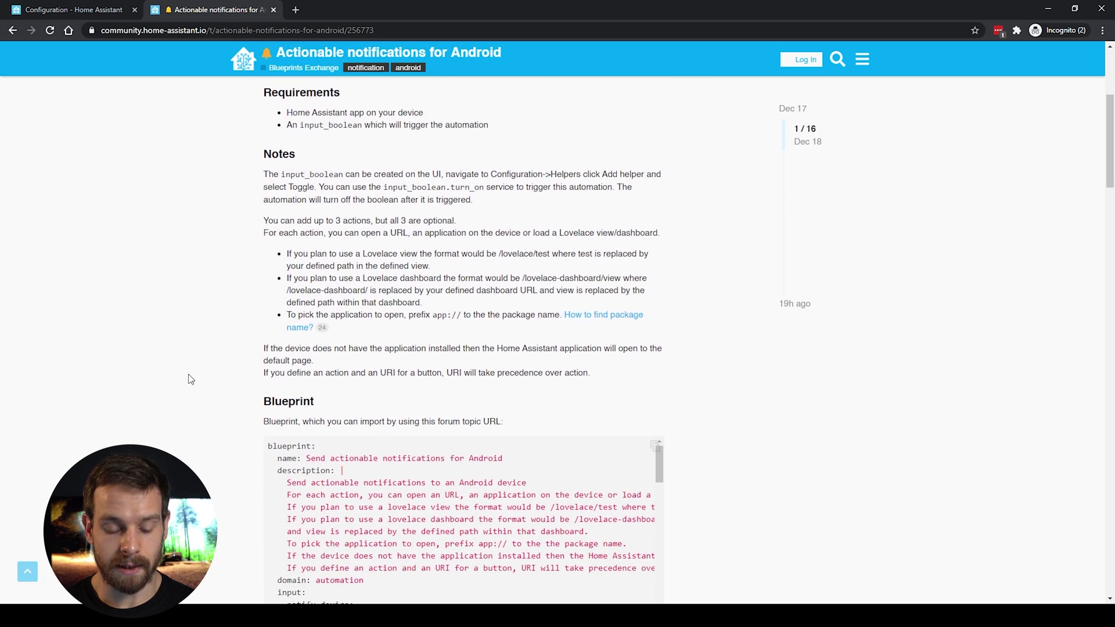
scroll(189, 400, up, 2)
scroll(187, 414, up, 2)
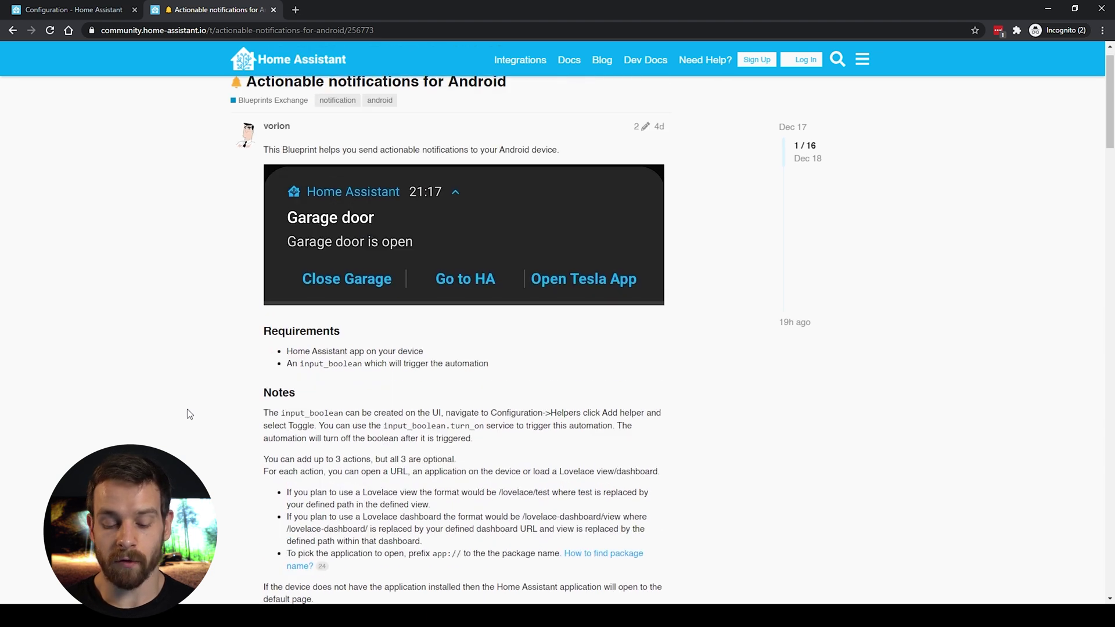
scroll(235, 384, down, 2)
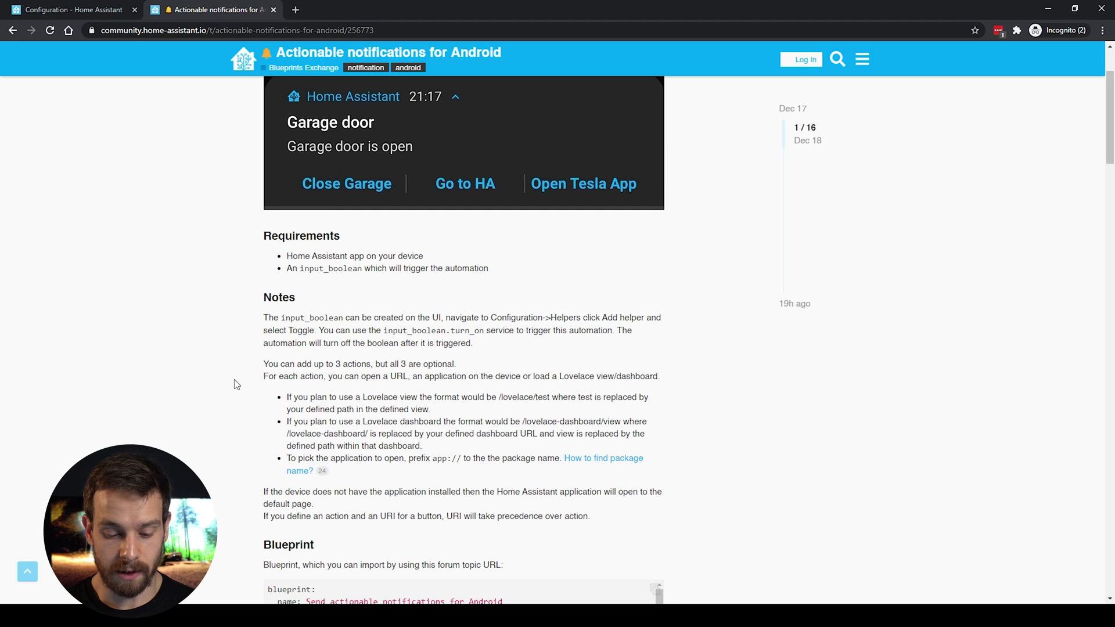
scroll(237, 385, up, 1)
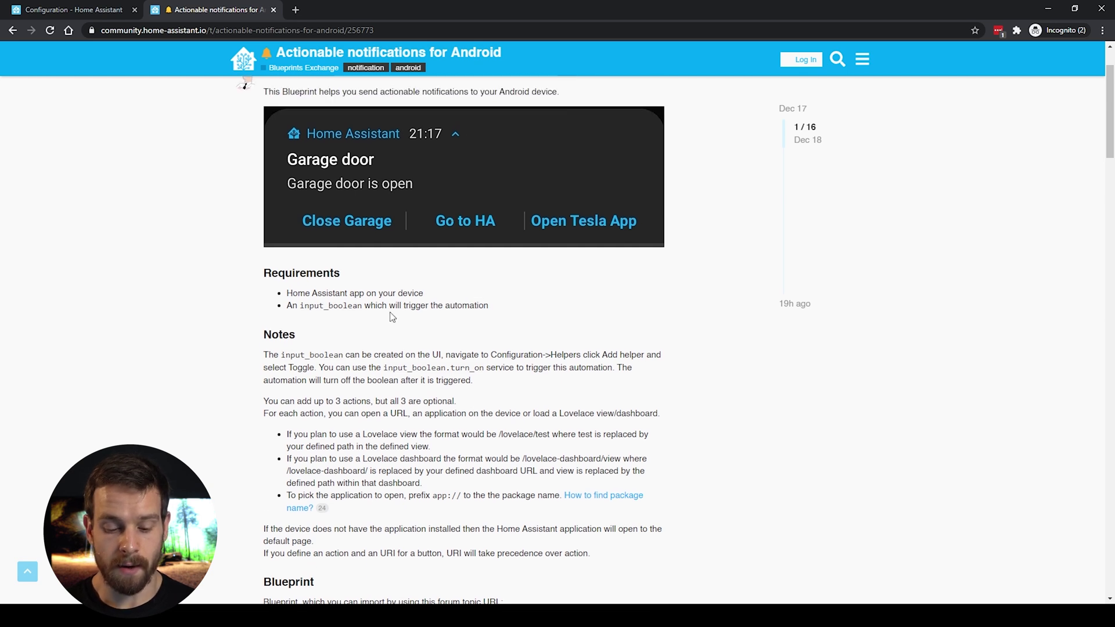
scroll(413, 352, up, 1)
scroll(430, 348, down, 2)
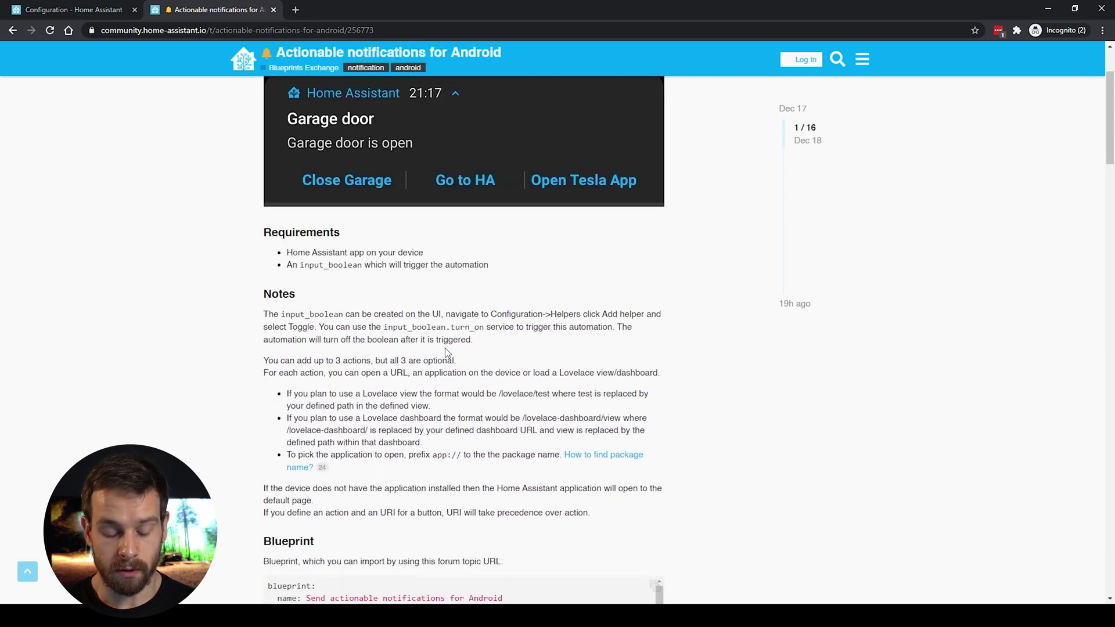
scroll(447, 348, up, 2)
scroll(212, 298, down, 5)
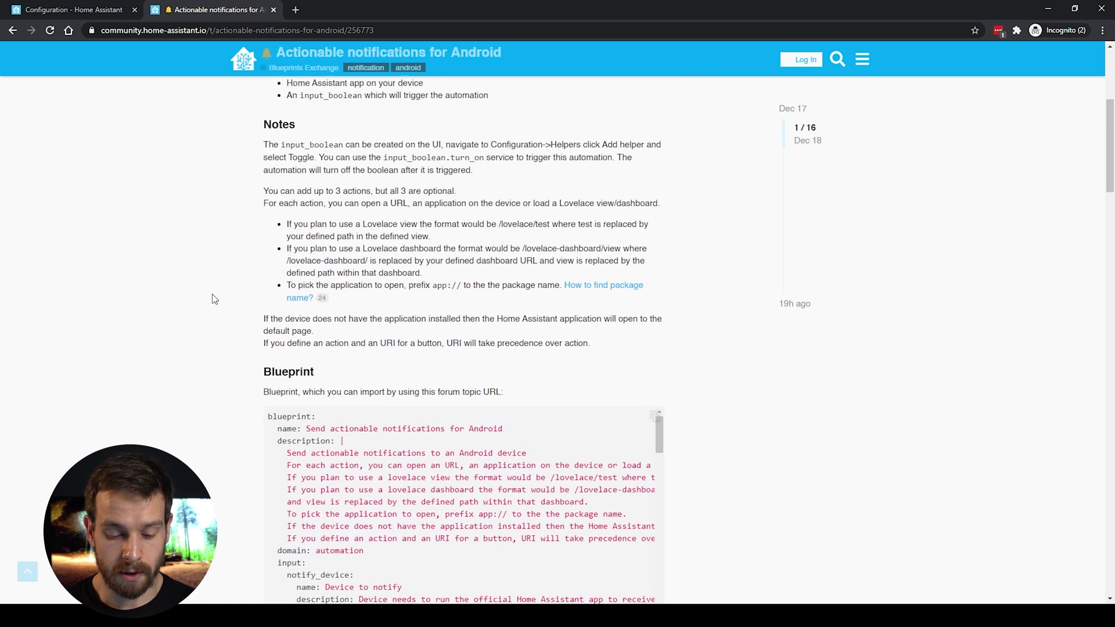
scroll(169, 316, down, 3)
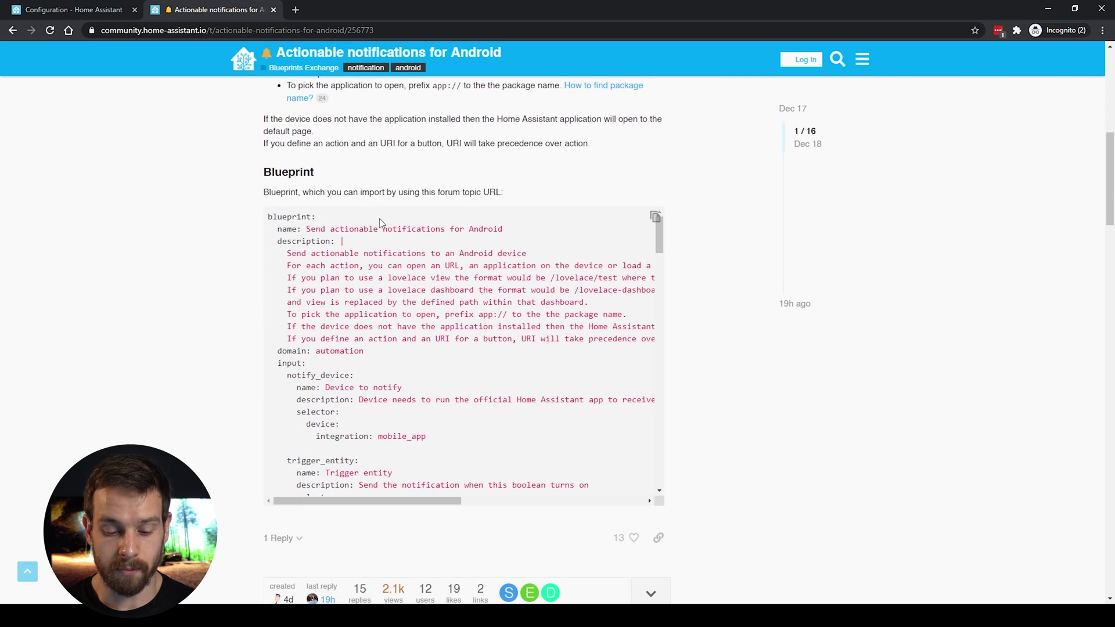
scroll(389, 350, down, 15)
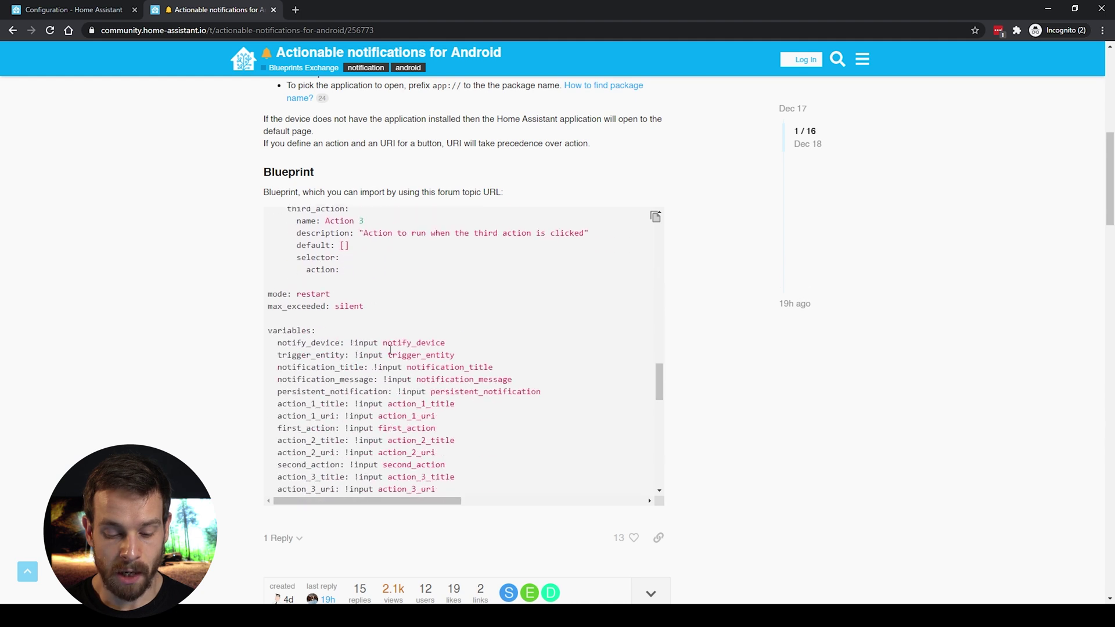
scroll(207, 343, up, 9)
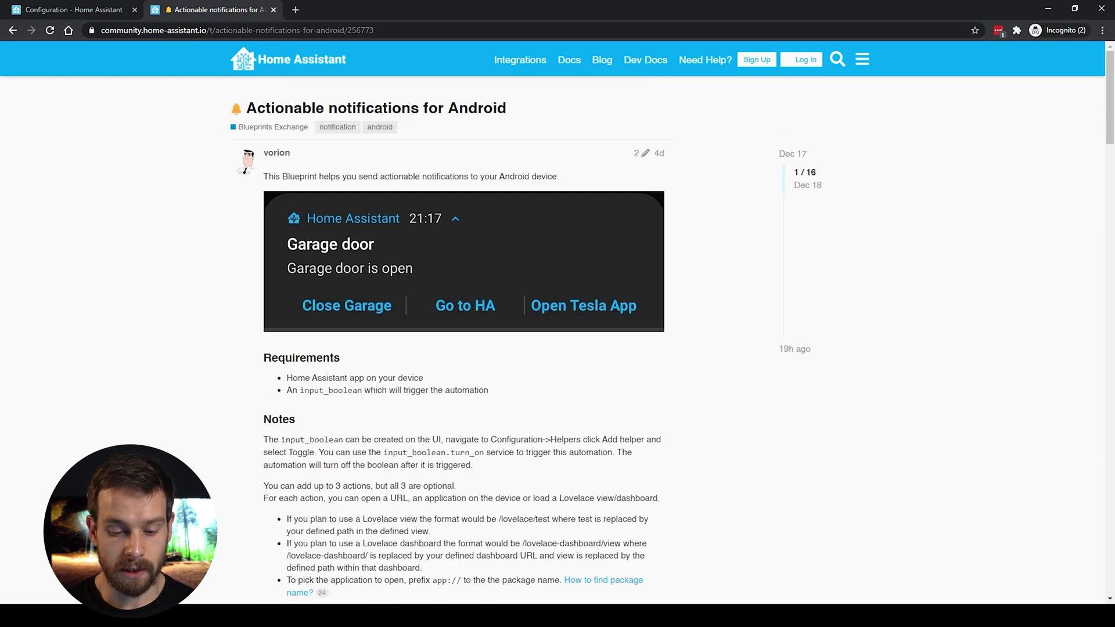
click(409, 27)
key(ctrl+c)
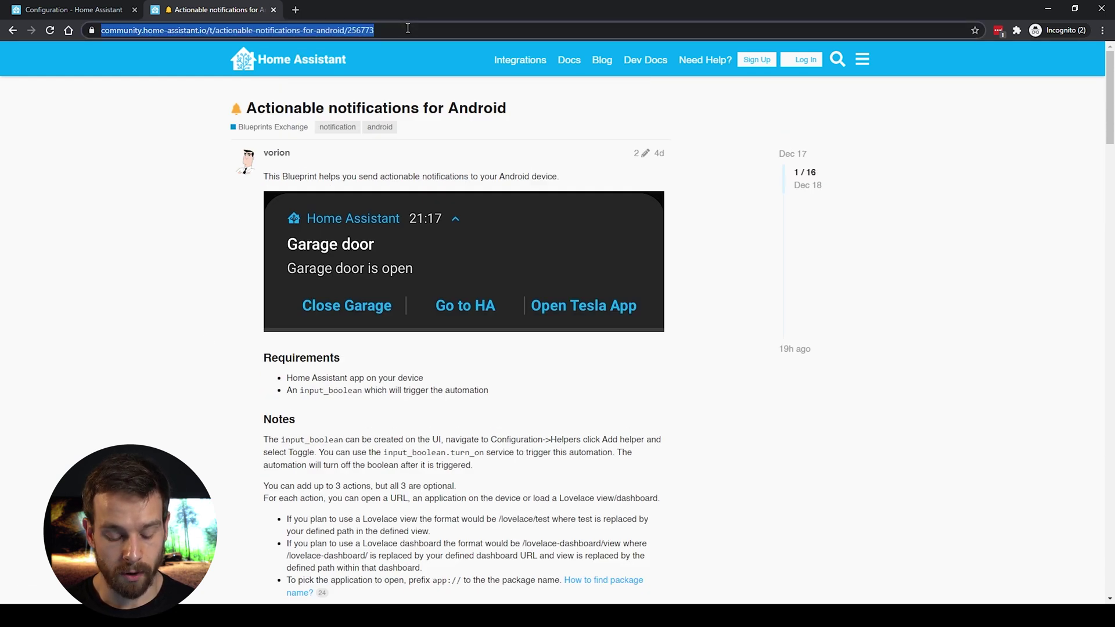
Step: Paste the forum post URL into Home Assistant's Import Blueprint dialog and preview it
click(85, 10)
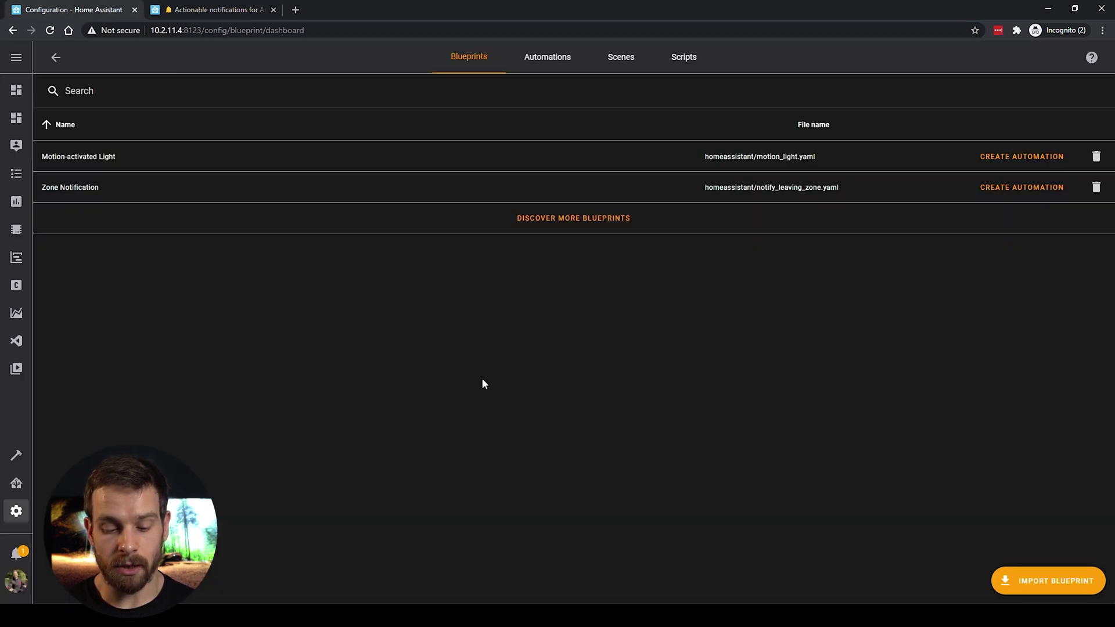
click(1037, 578)
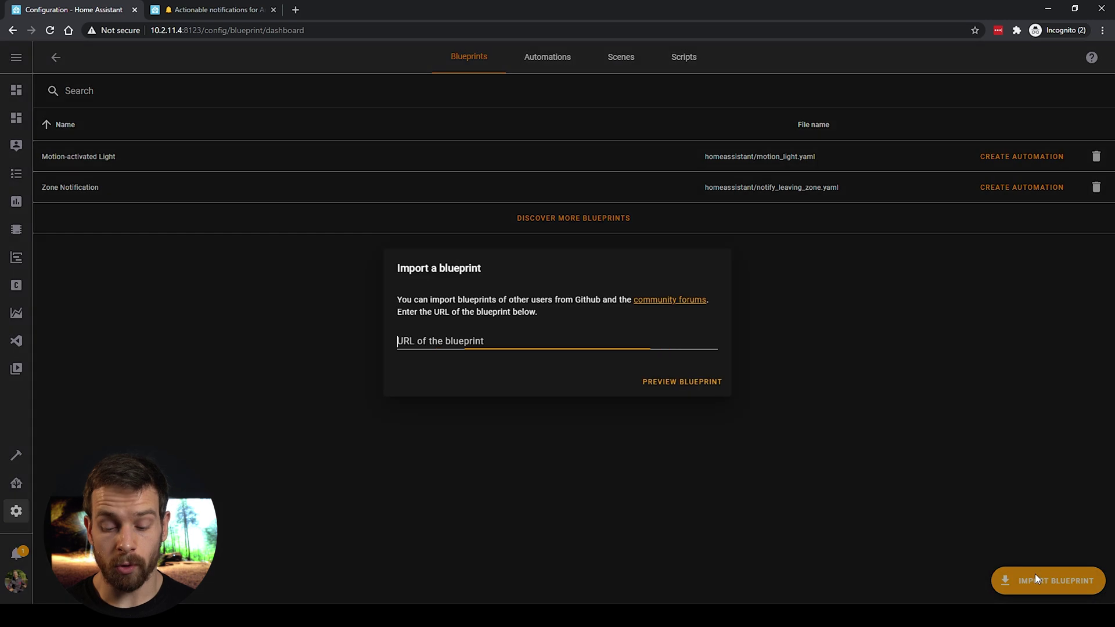
click(479, 342)
key(ctrl+v)
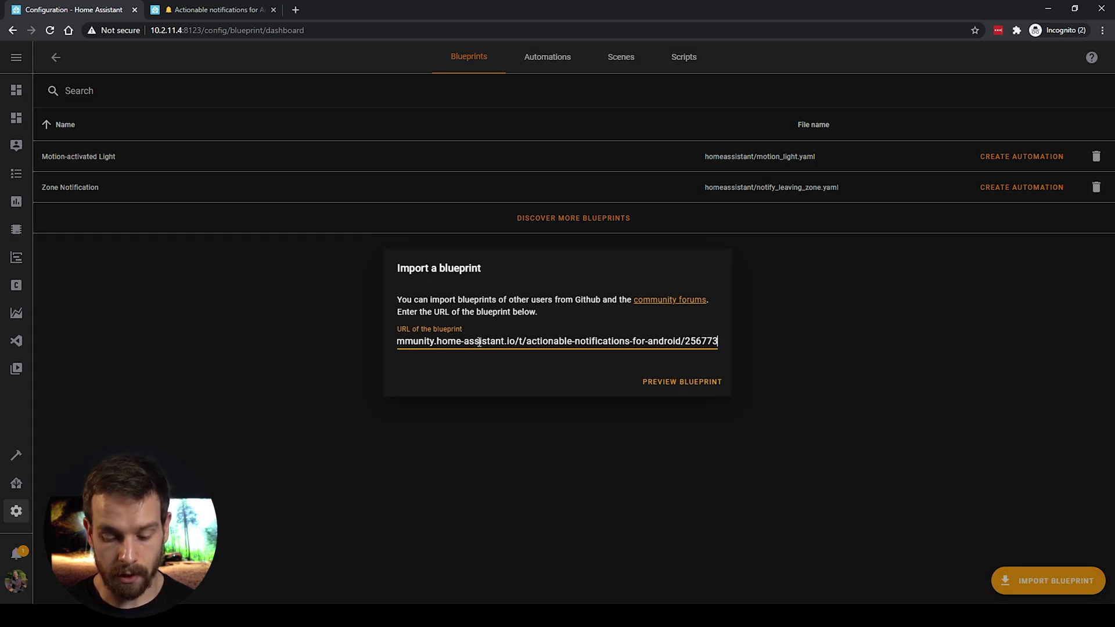
click(693, 389)
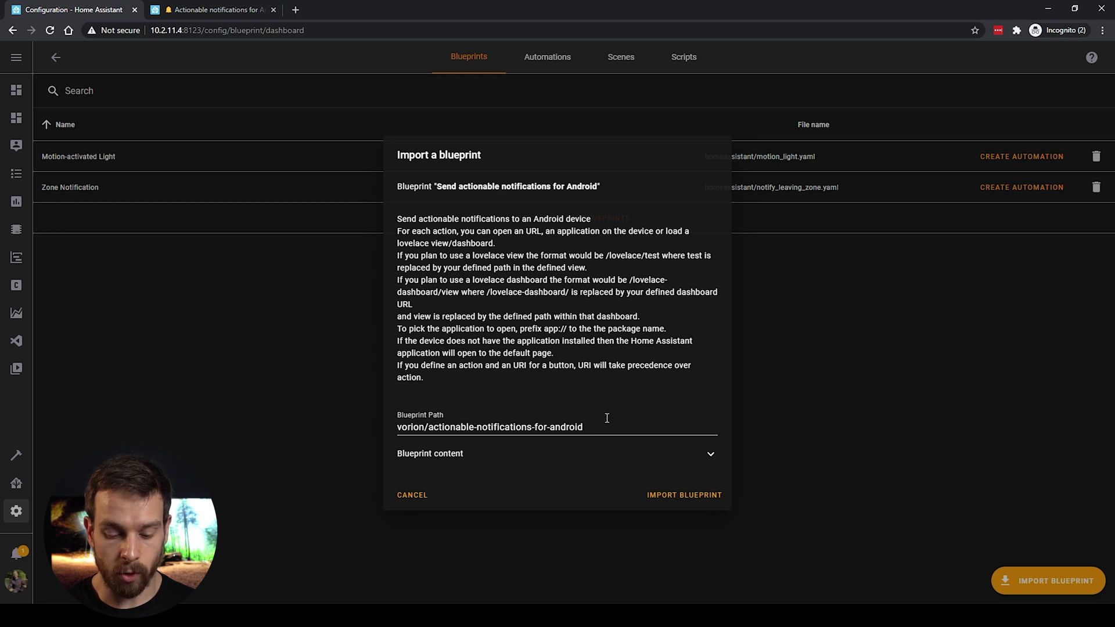
Step: Review the YAML, import Send actionable notifications for Android, and start an automation from it
click(709, 455)
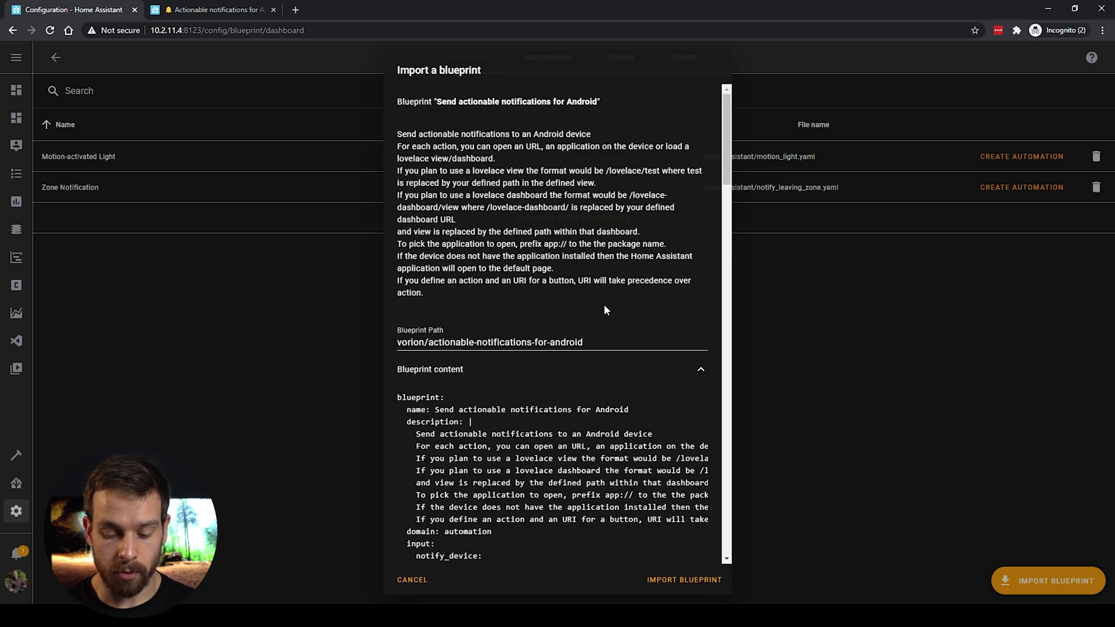
scroll(604, 304, down, 6)
scroll(592, 351, down, 12)
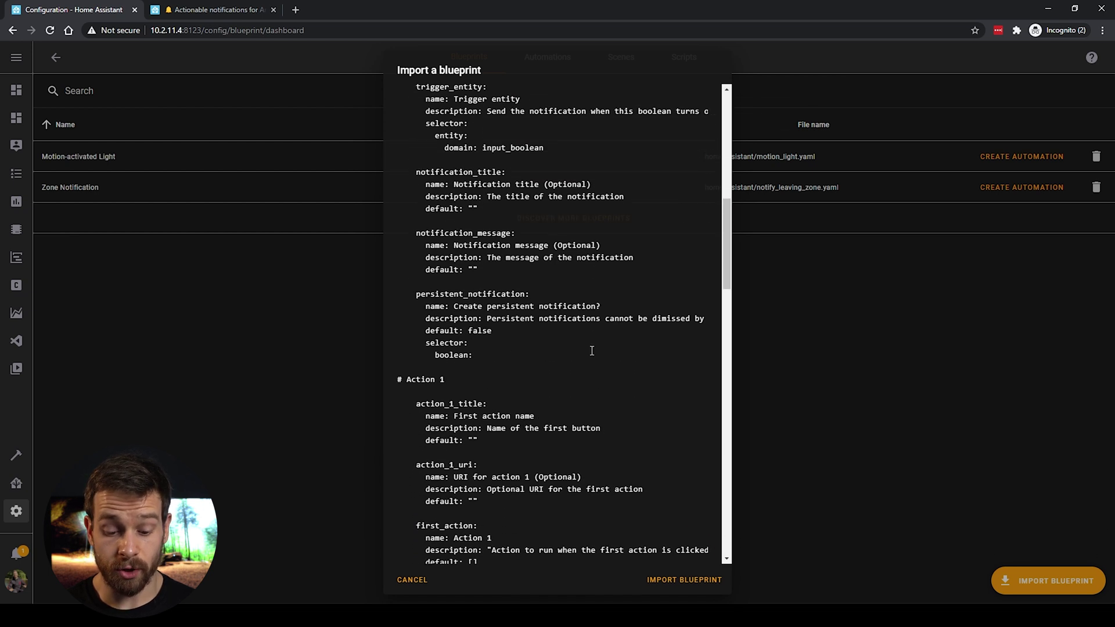
scroll(591, 356, down, 5)
scroll(592, 355, up, 20)
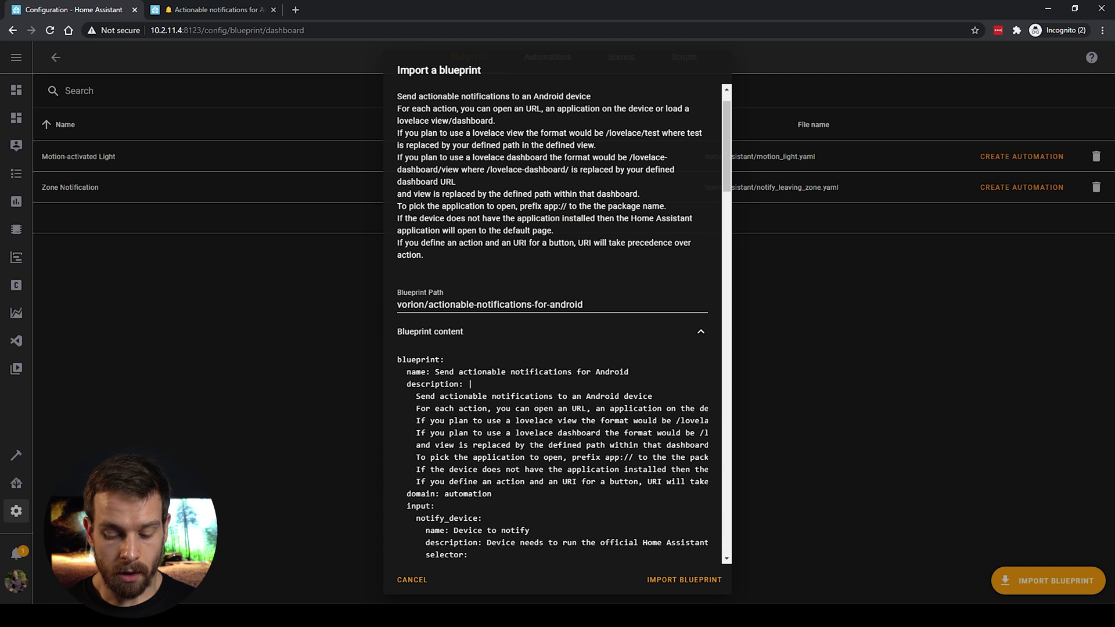
click(690, 581)
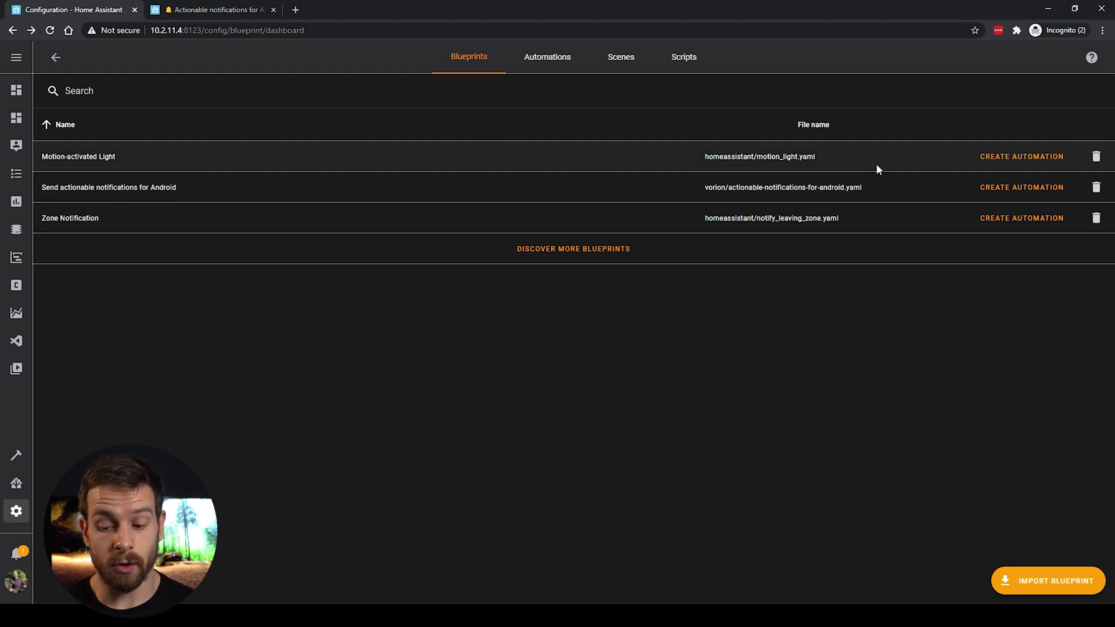
click(1020, 188)
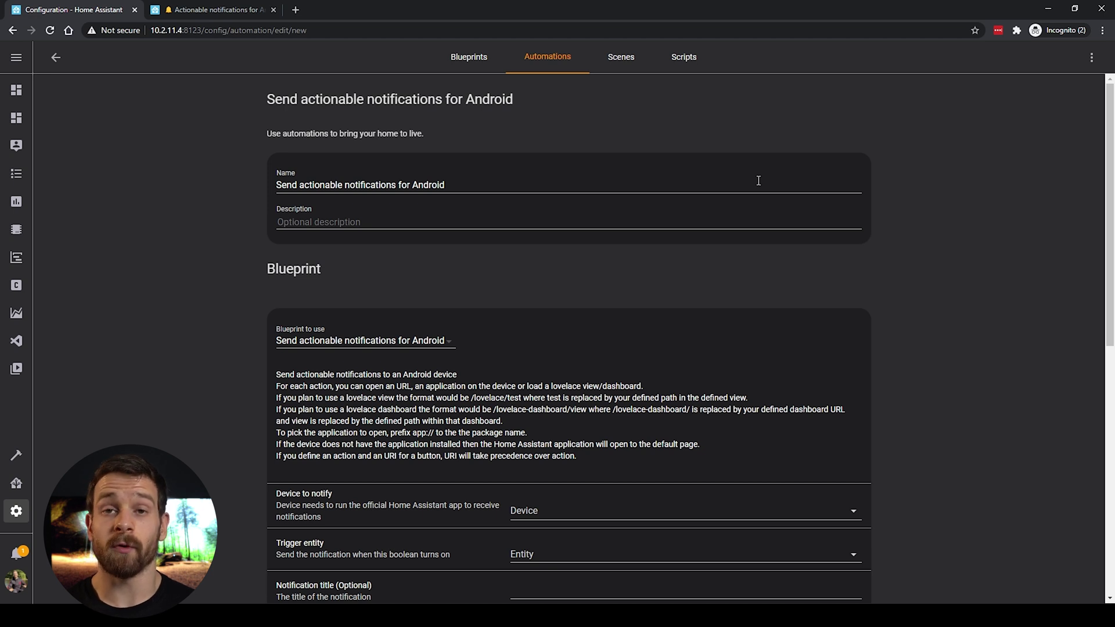
Step: Scroll through the inputs of the new automation created from the Android blueprint
scroll(758, 180, down, 5)
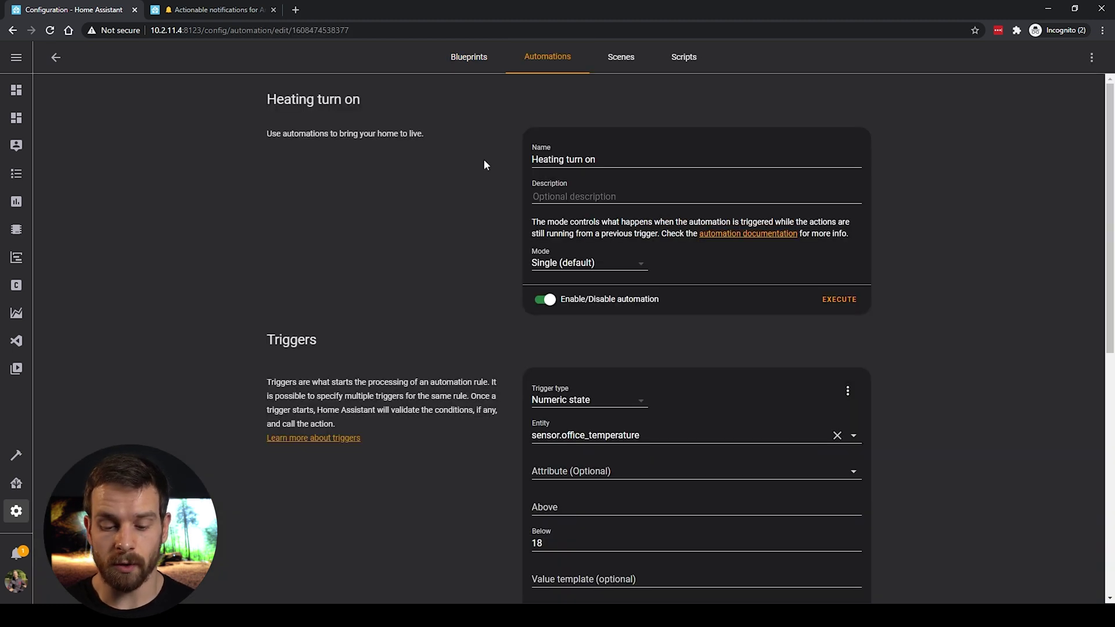
Step: Review the Heating turn on automation's temperature trigger, conditions and switch.heating action
scroll(426, 321, down, 4)
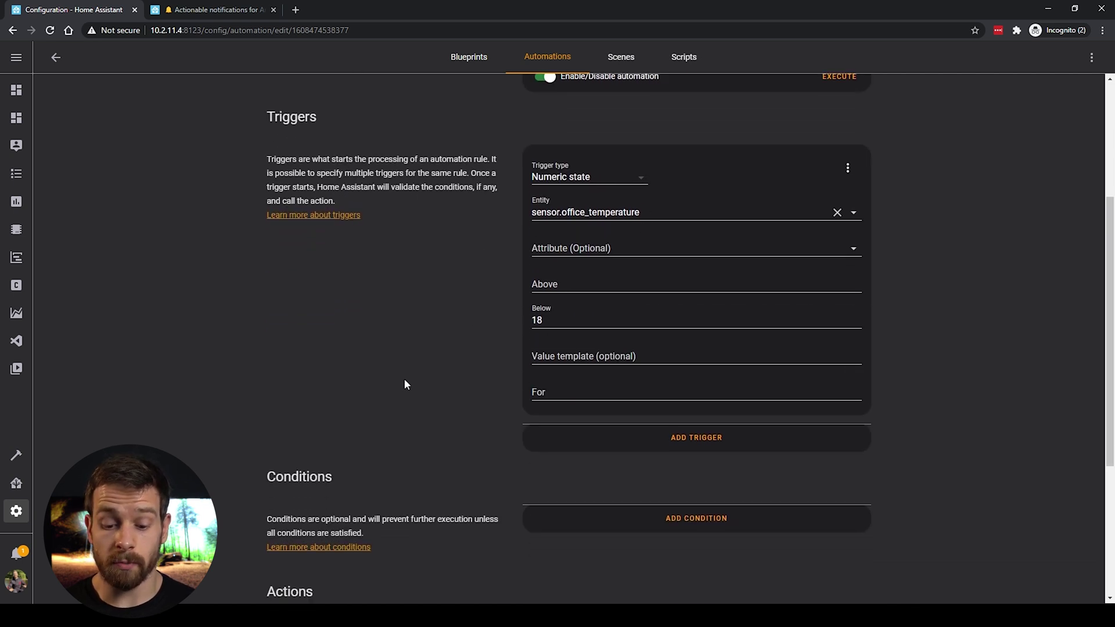
scroll(405, 381, down, 4)
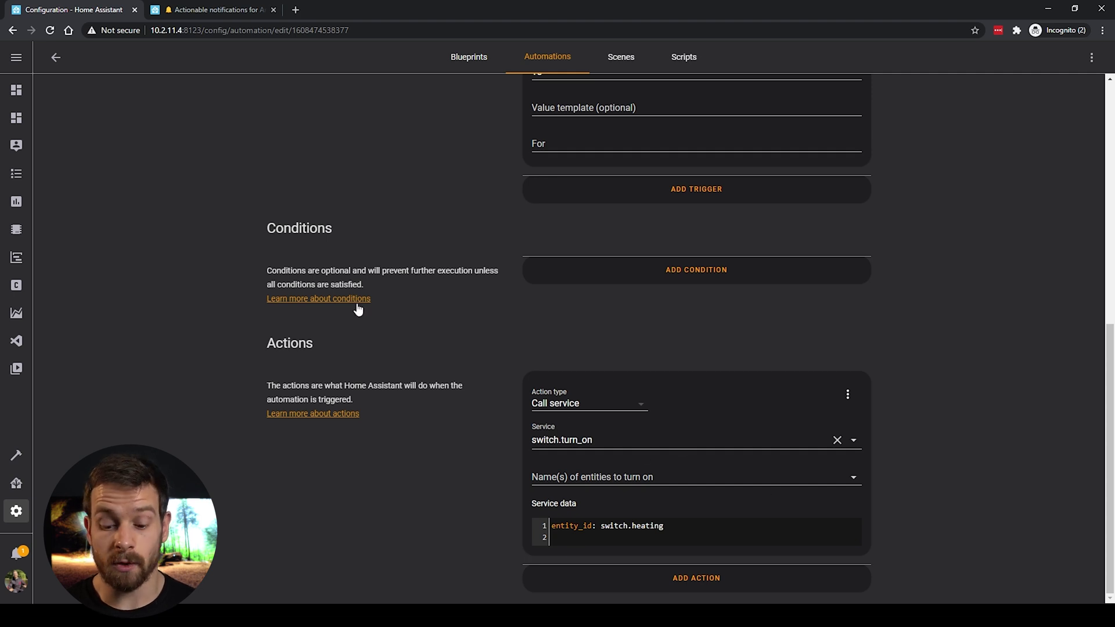
scroll(357, 309, up, 8)
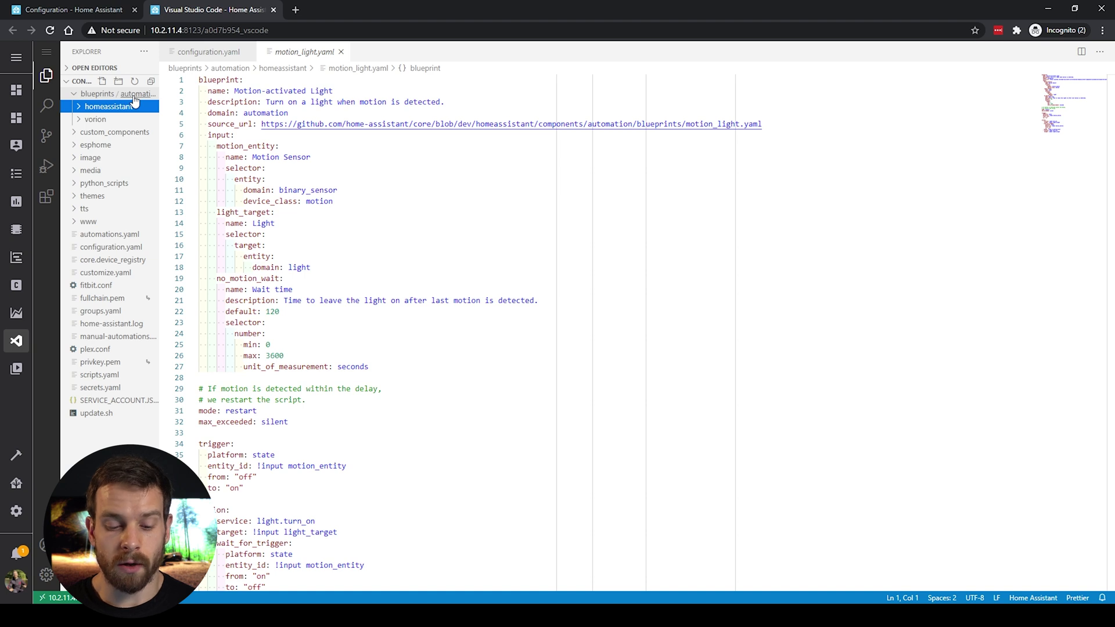
Step: Add a new file named set_zone_heating.yaml to the blueprints/automation folder
right_click(134, 100)
click(158, 110)
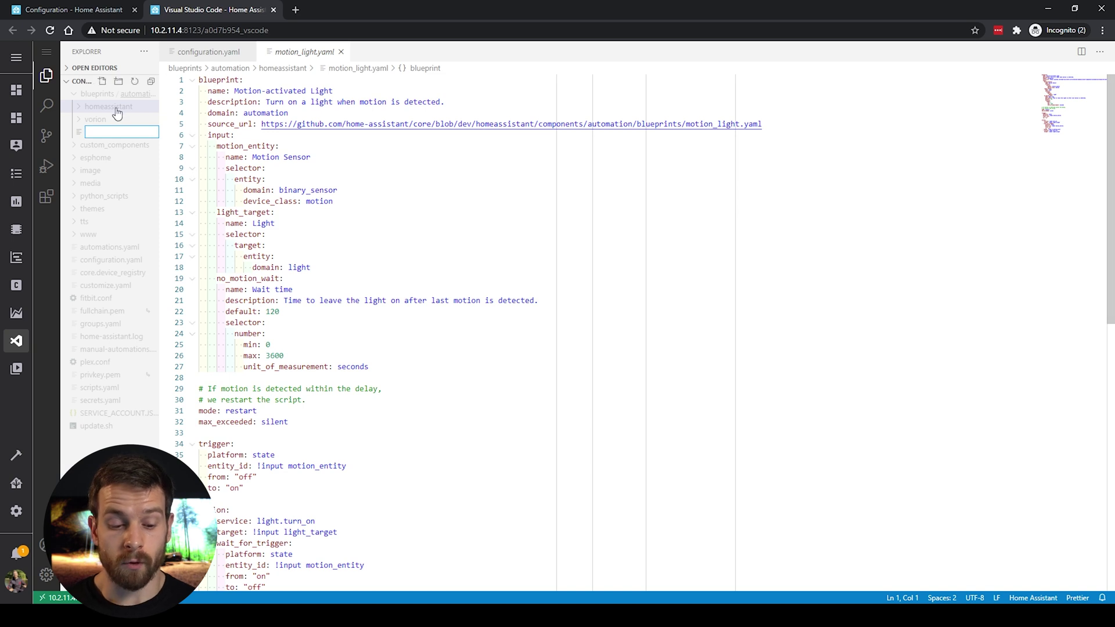
text(et_zone_heating.yaml)
key(Return)
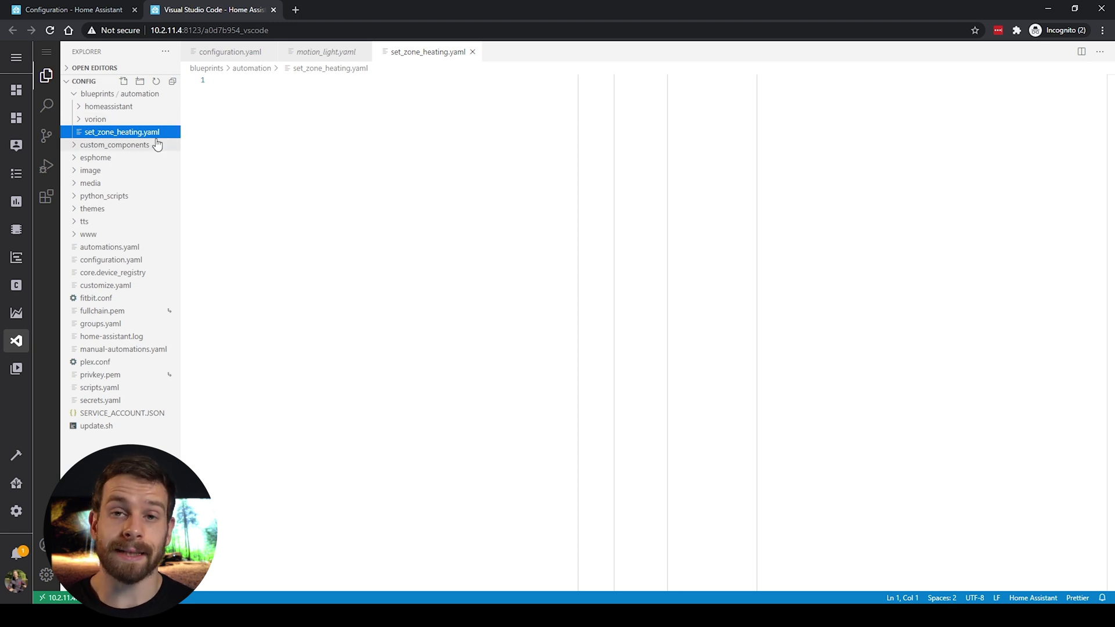
Step: Write a blueprint: block with name 'Set zone heating' and a description beginning 'Turn heating'
click(246, 89)
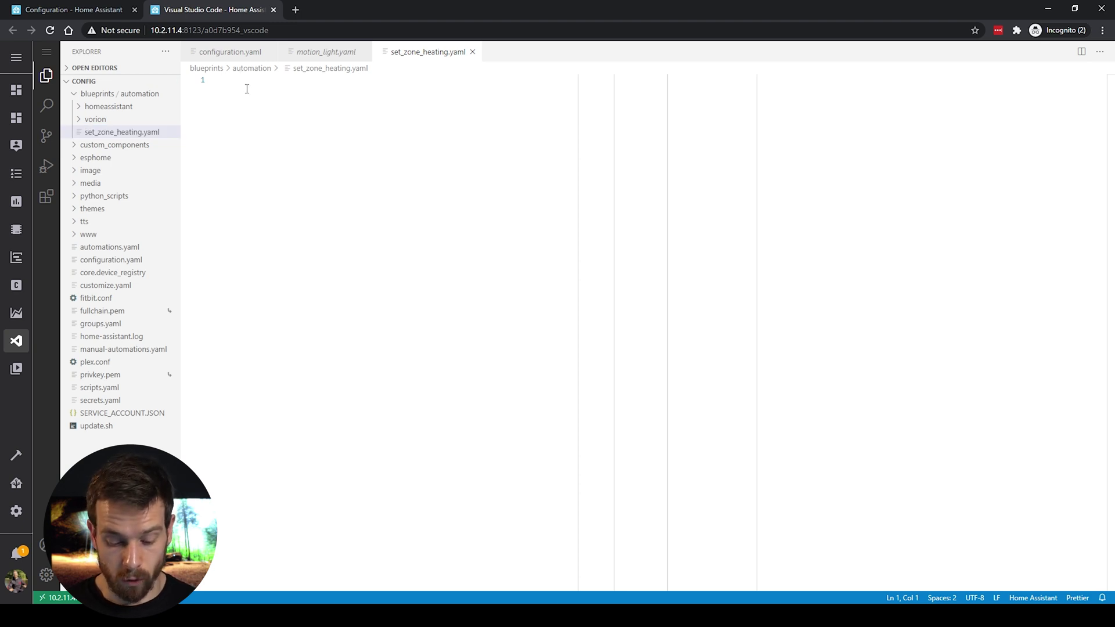
text(blueprint:)
key(Return)
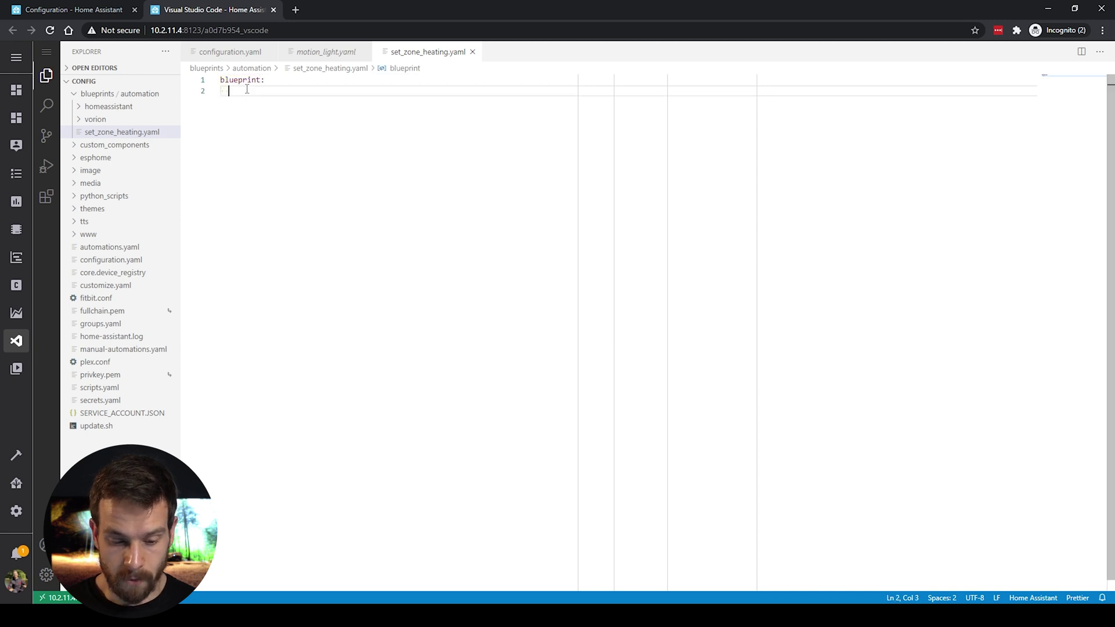
text(name: S)
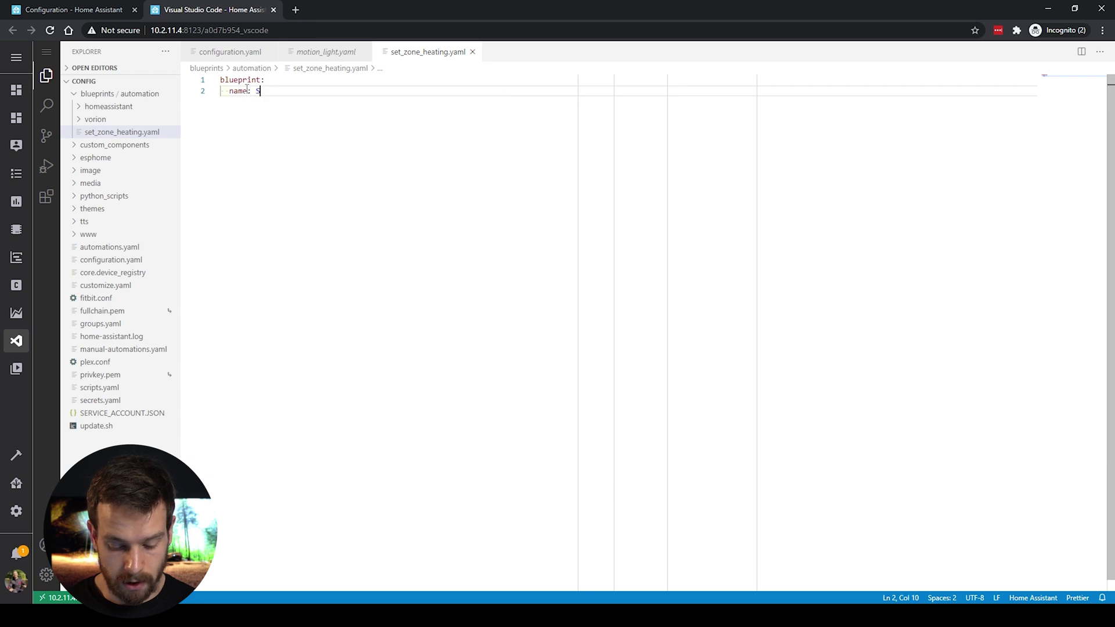
text(et zone heating)
key(Return)
text(des)
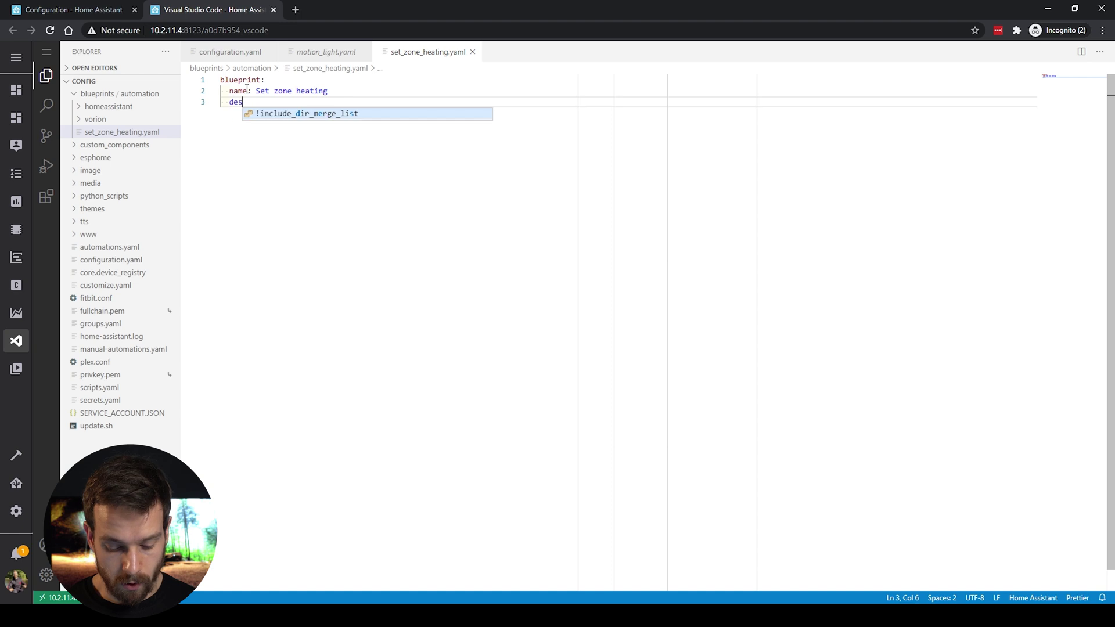
text(cription:)
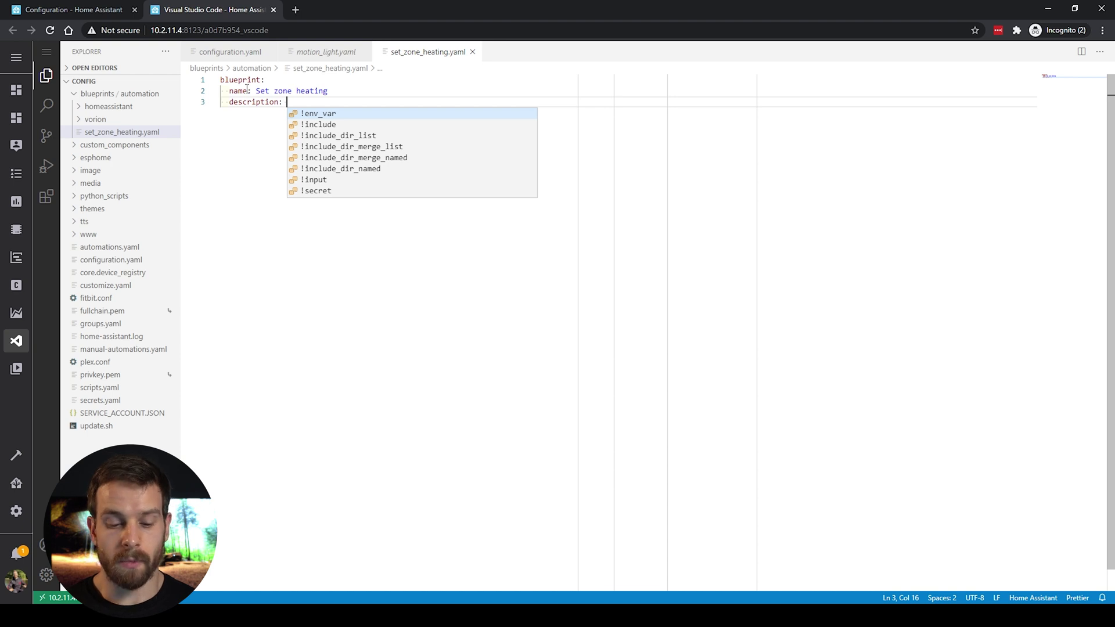
text(Turn)
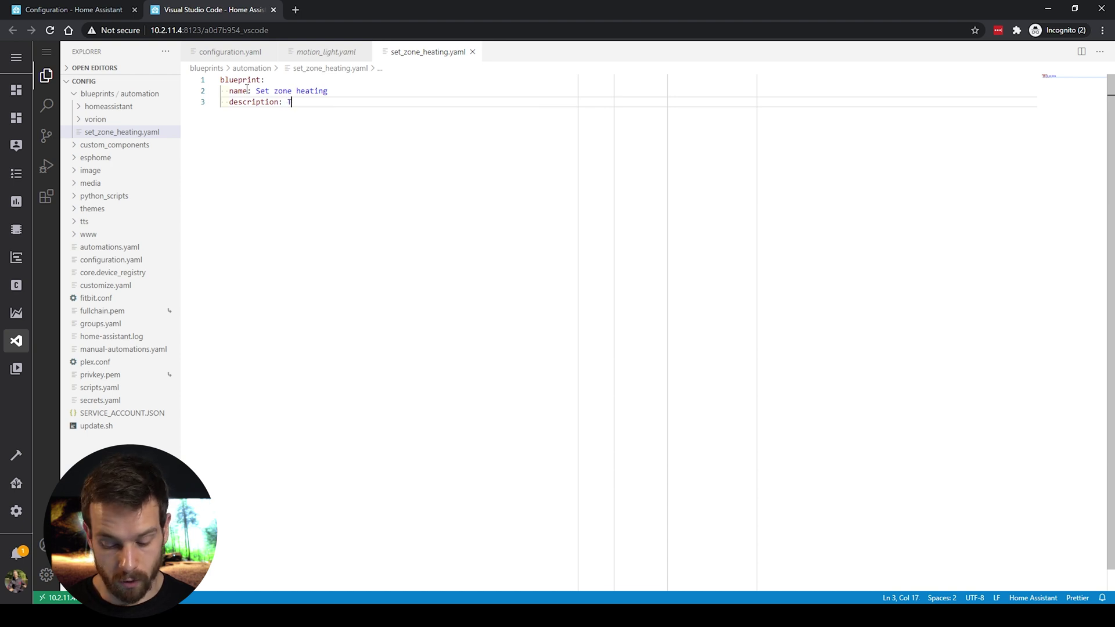